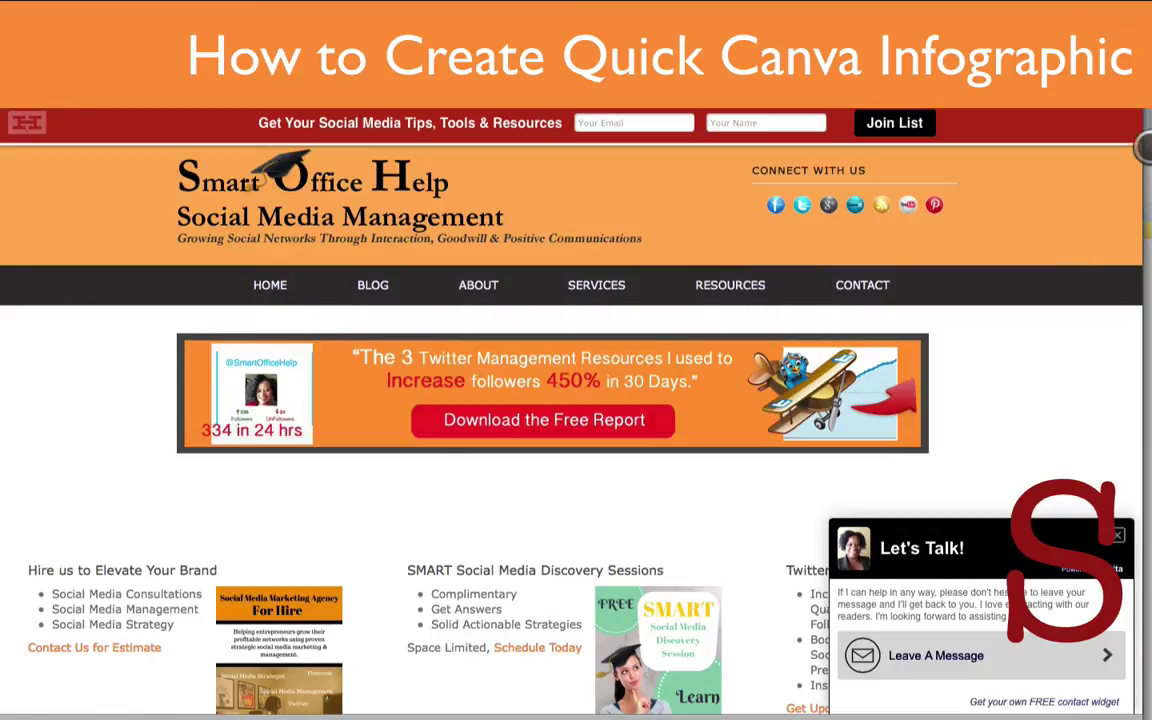
# - Start a new Canva design with custom dimensions of 735 × 1500 px
pyautogui.click(982, 105)
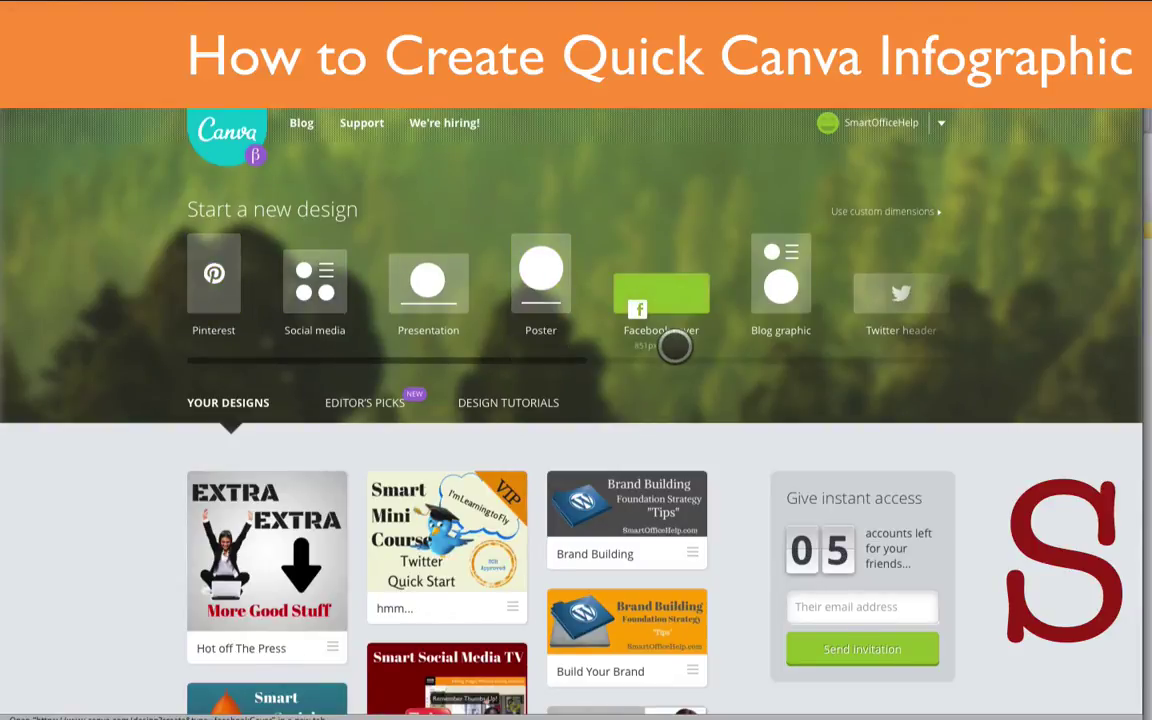
pyautogui.hscroll(3, 675, 346)
pyautogui.hscroll(5, 675, 345)
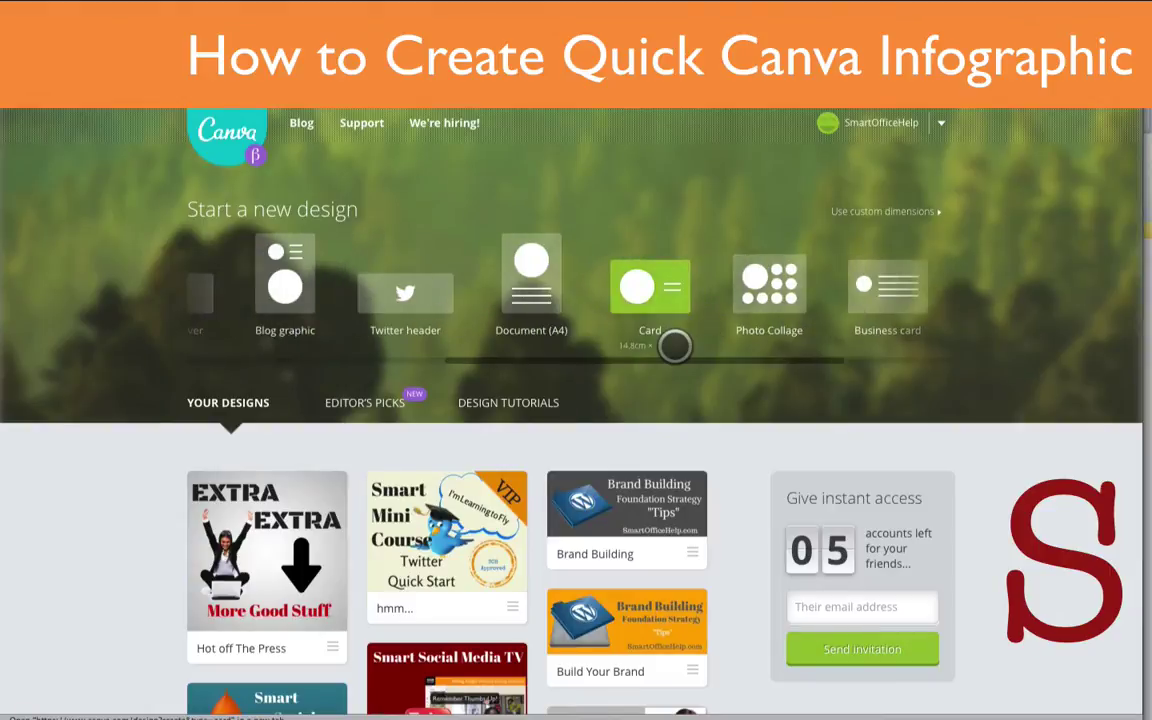
pyautogui.hscroll(3, 675, 345)
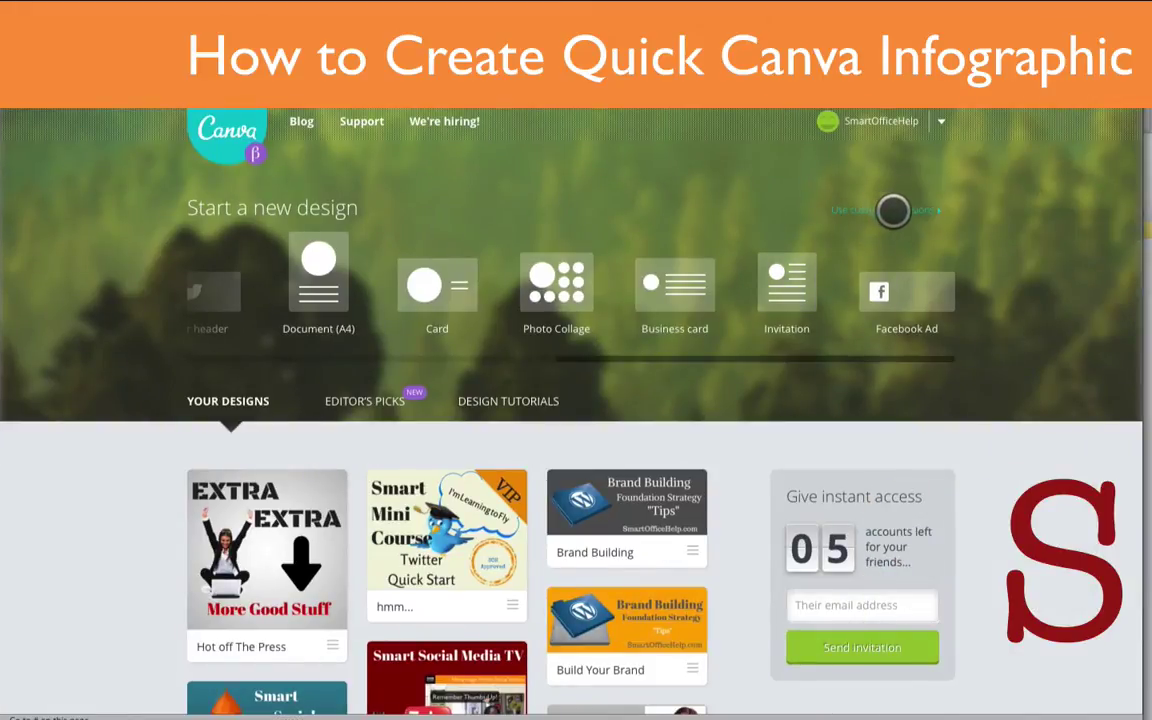
pyautogui.click(896, 209)
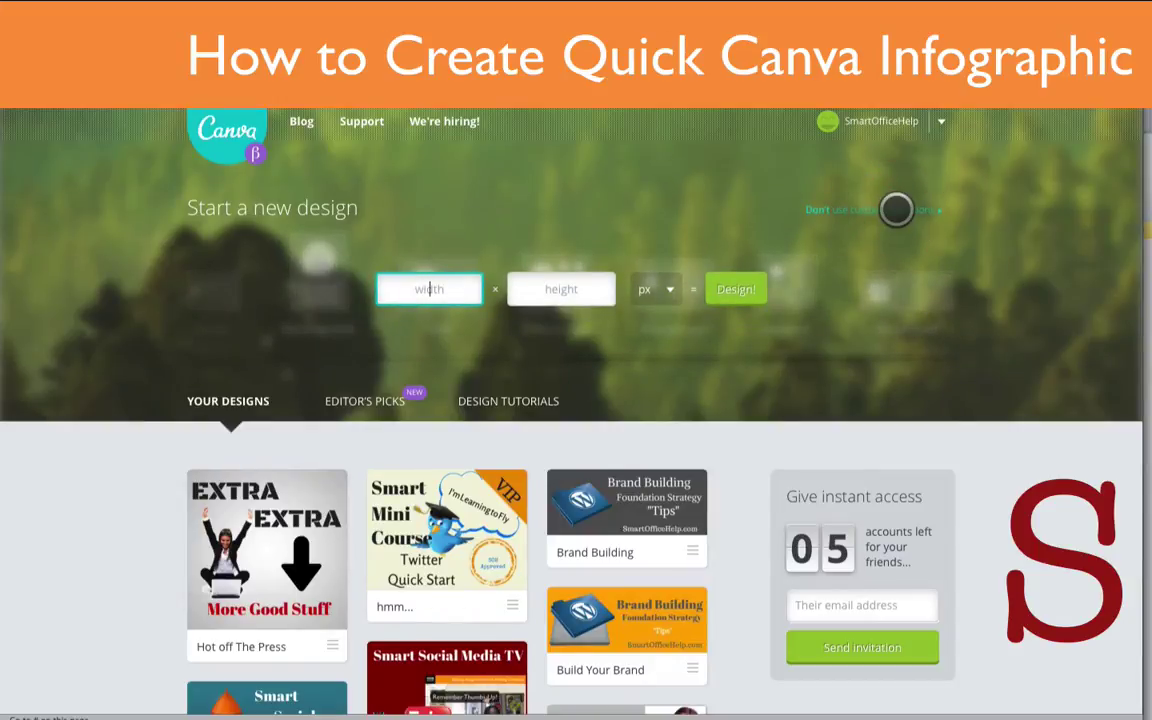
pyautogui.write('735')
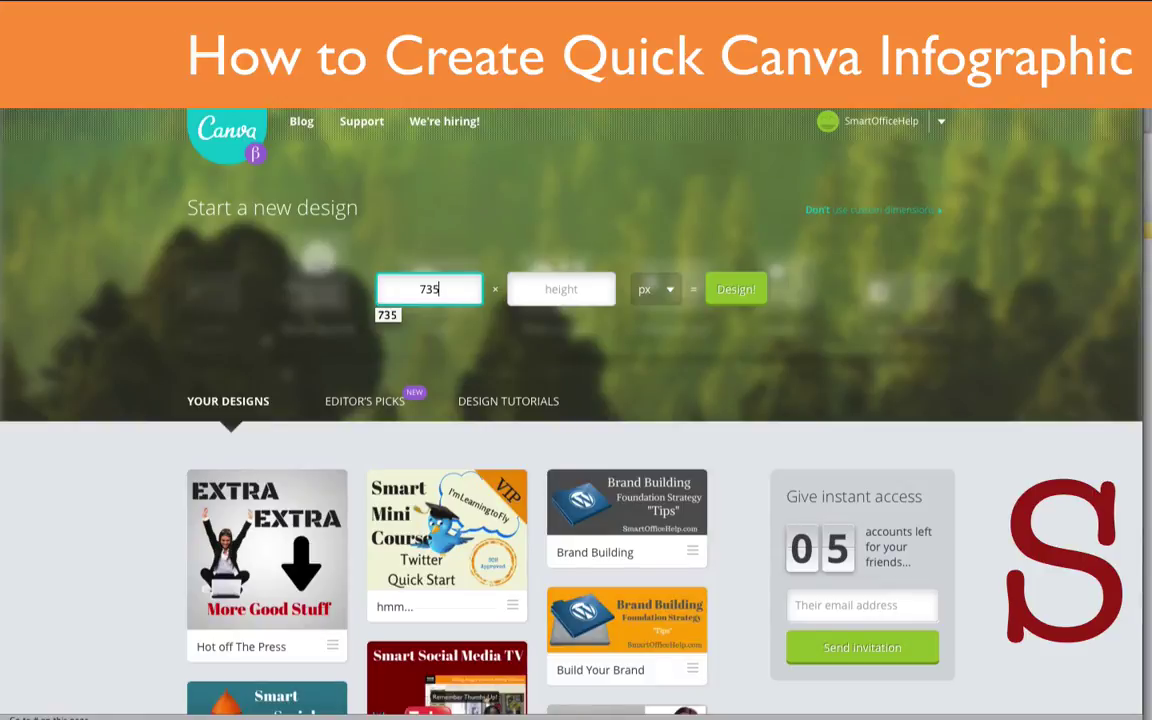
pyautogui.press('Tab')
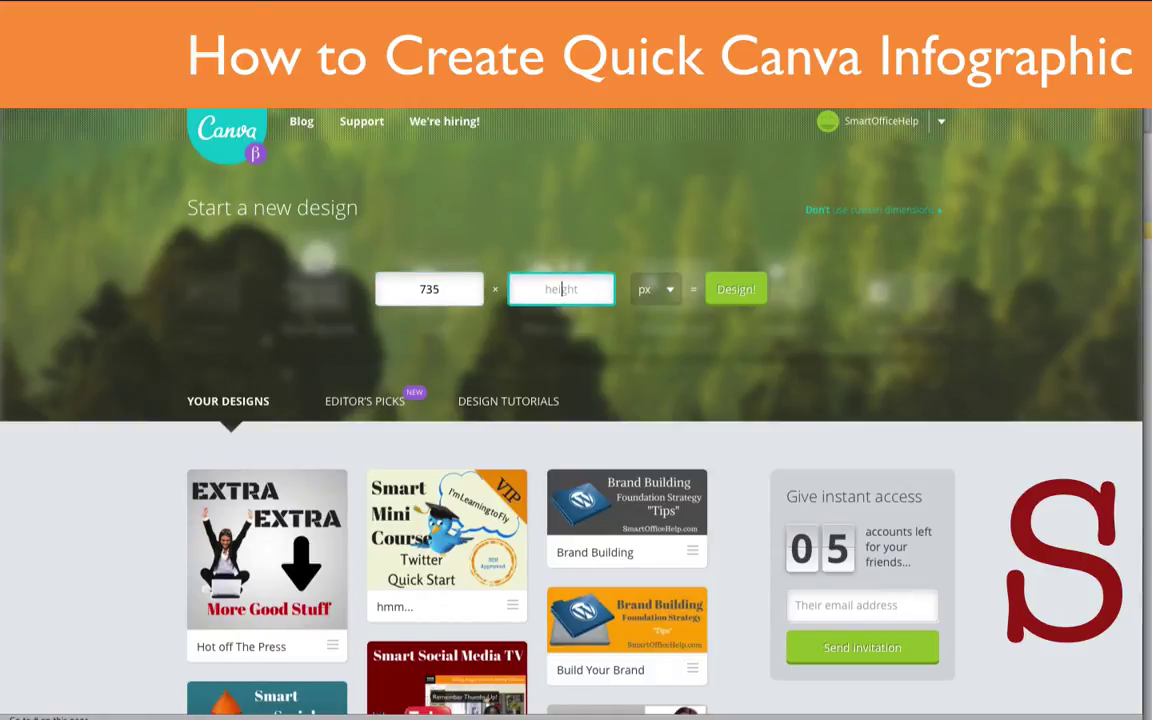
pyautogui.write('1500')
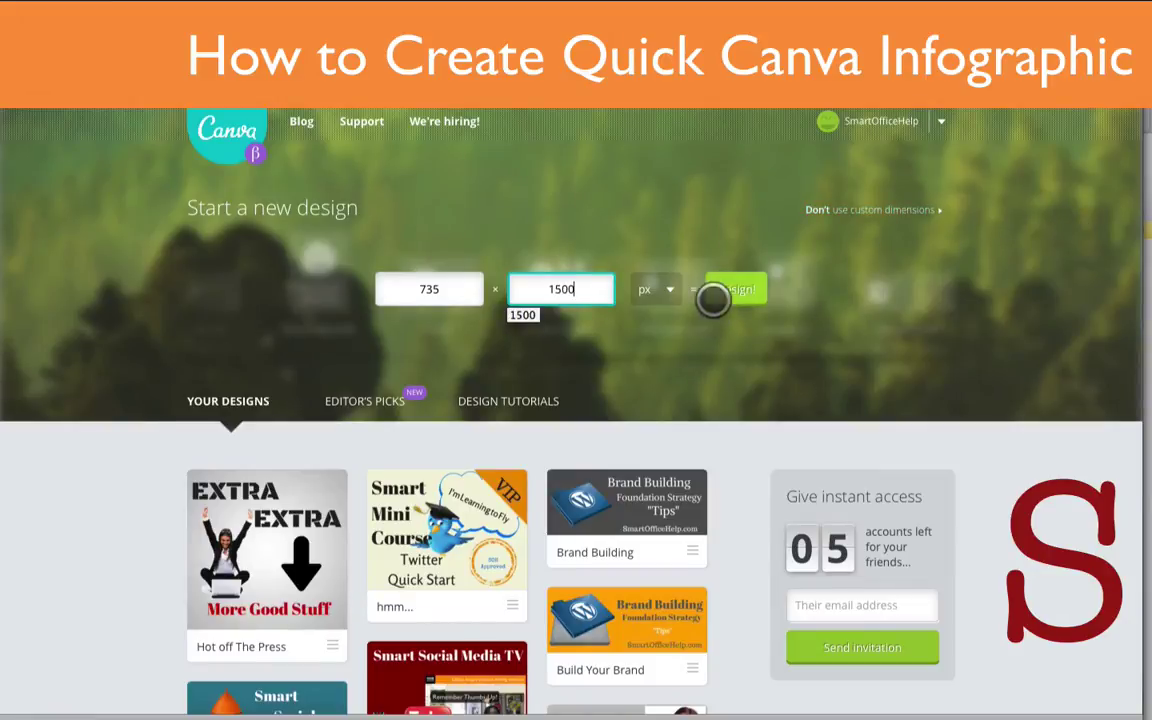
pyautogui.click(741, 284)
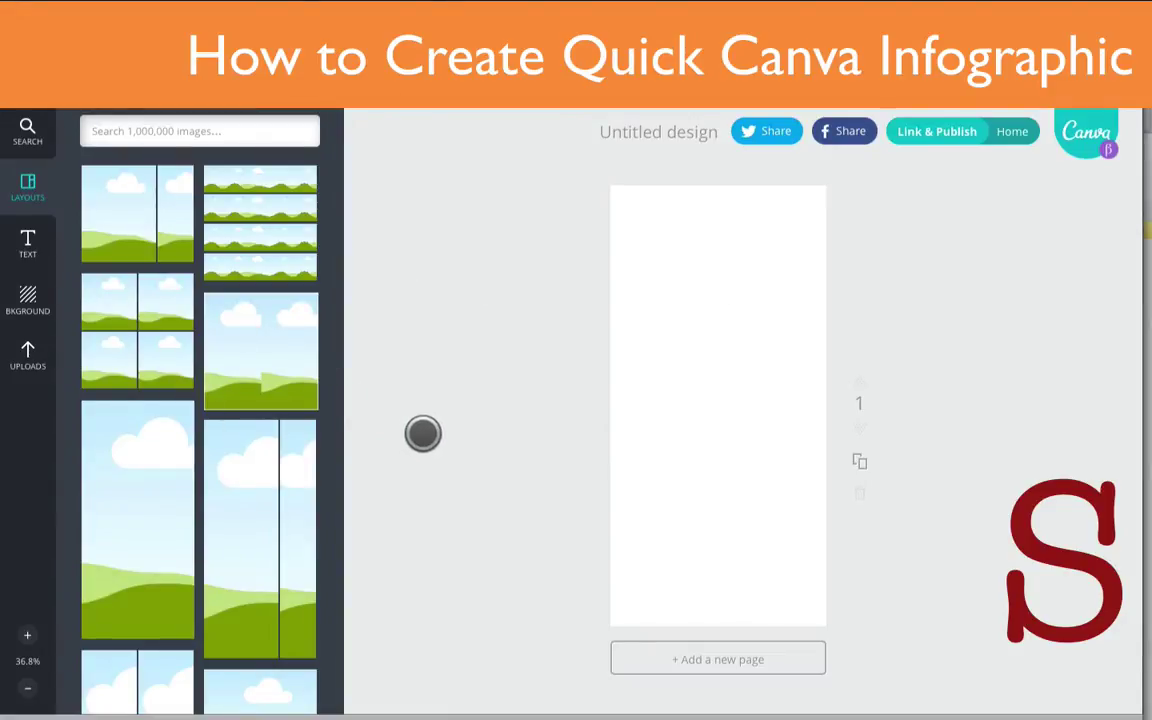
# - Add a heading text box to the blank page reading "Social Media Goal Setting"
pyautogui.click(32, 250)
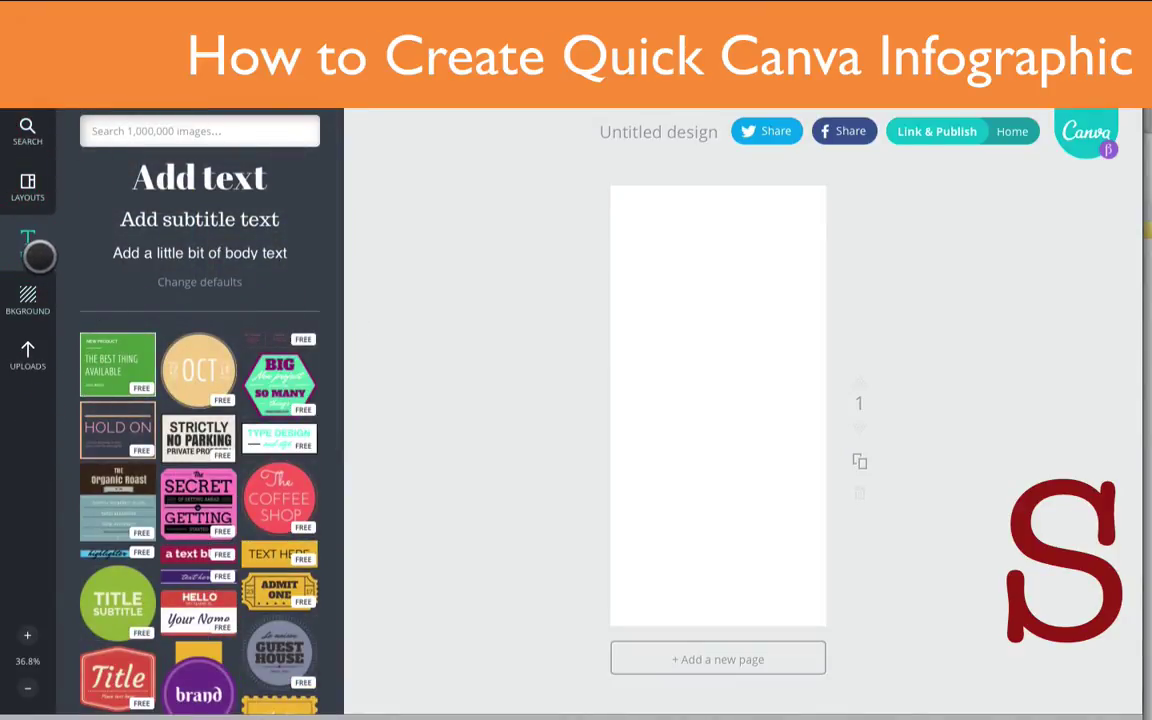
pyautogui.click(205, 178)
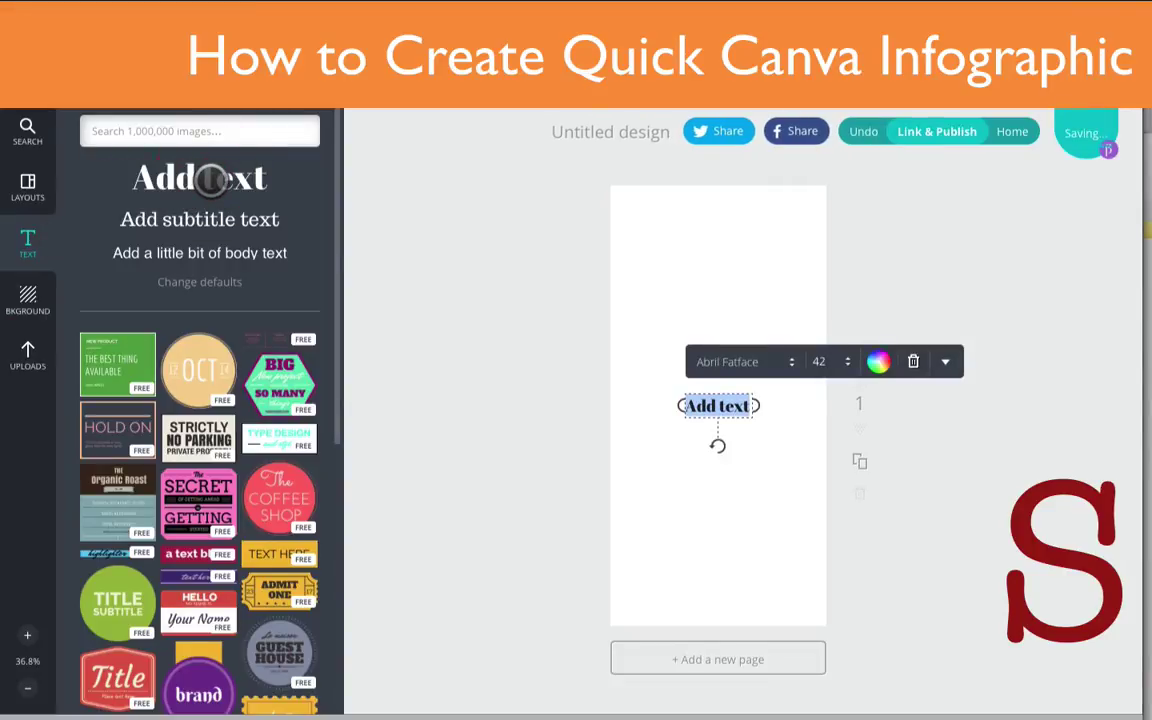
pyautogui.write('Soci')
pyautogui.write('l Me')
pyautogui.press('BackSpace')
pyautogui.press('BackSpace')
pyautogui.press('BackSpace')
pyautogui.write('Med')
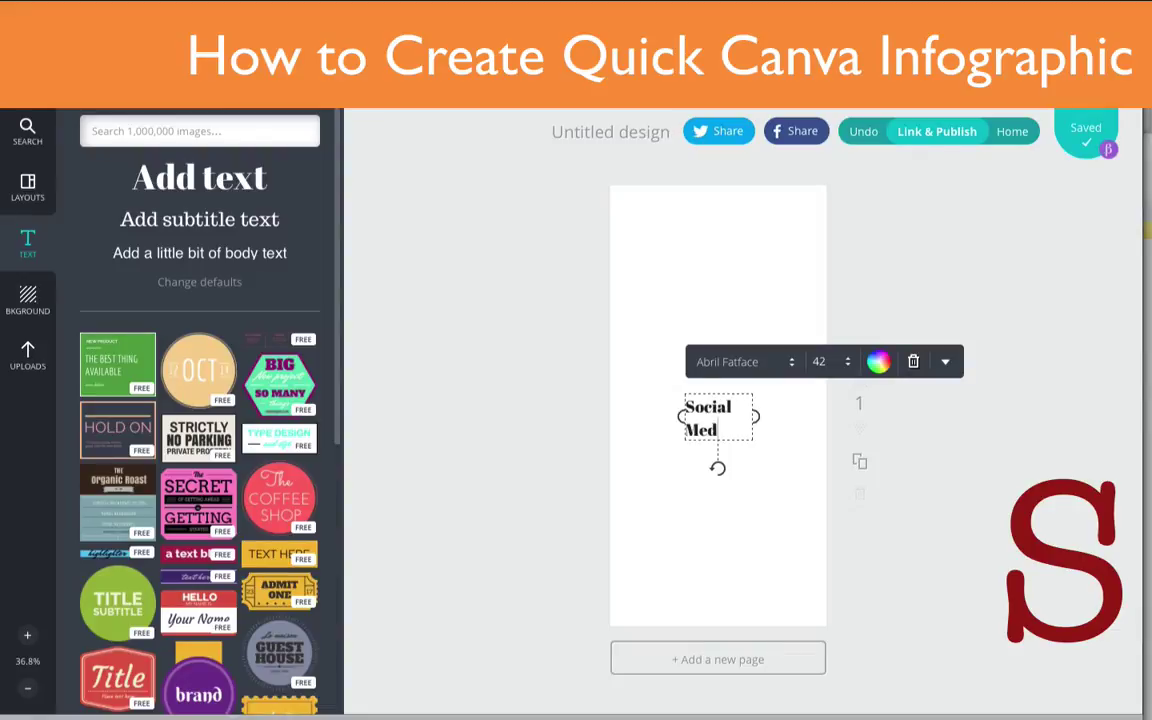
pyautogui.write('ia Goal Setting')
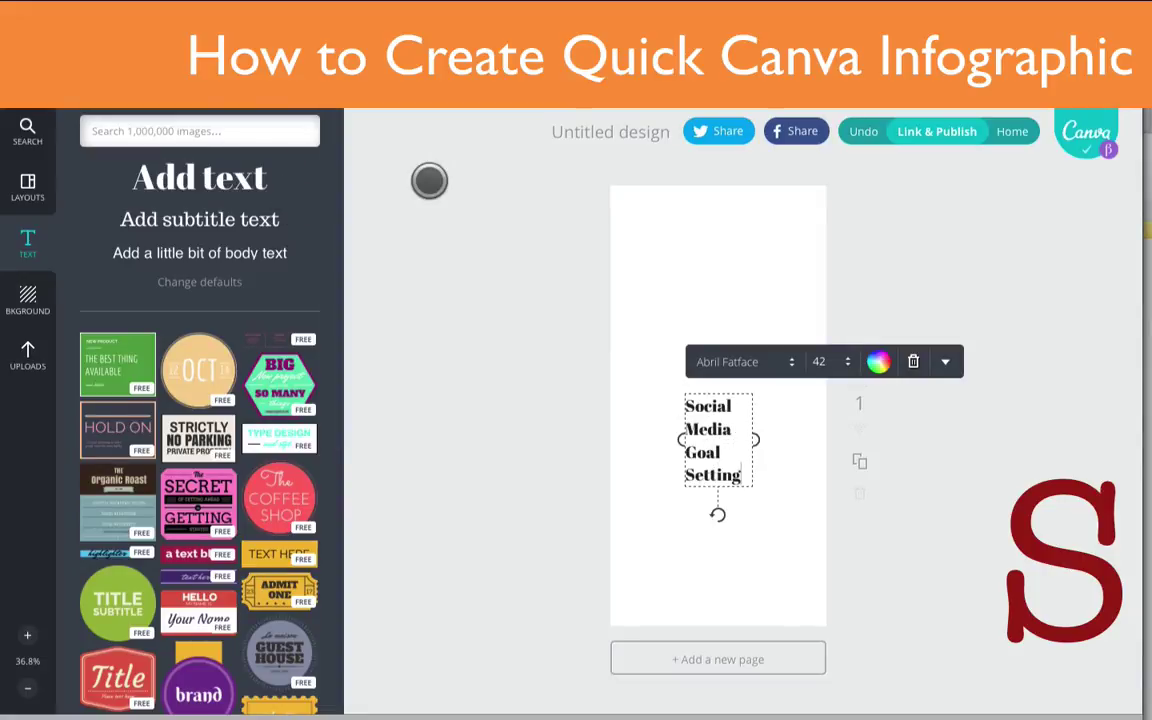
# - Move the heading to the top of the page and widen its box so the text fits on one centred line
pyautogui.click(657, 542)
pyautogui.moveTo(694, 476); pyautogui.dragTo(648, 275)
pyautogui.click(667, 270)
pyautogui.moveTo(699, 237); pyautogui.dragTo(818, 216)
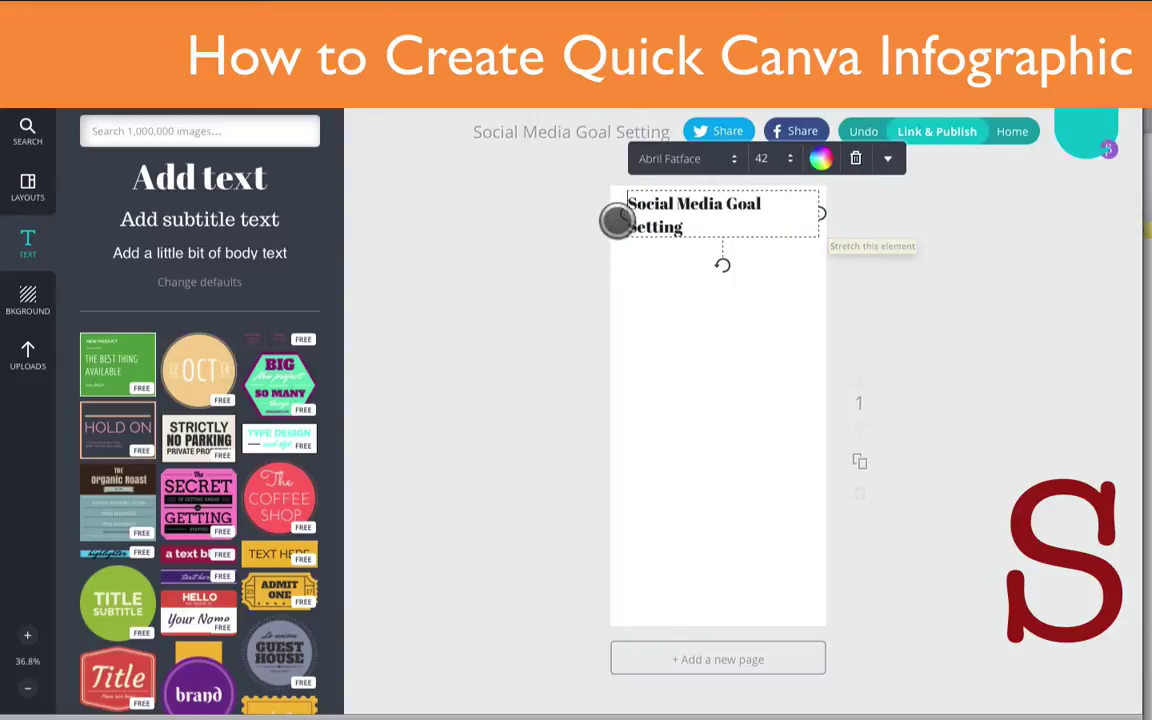
pyautogui.moveTo(617, 214)
pyautogui.mouseDown()
pyautogui.moveTo(604, 211)
pyautogui.moveTo(613, 221)
pyautogui.mouseUp()
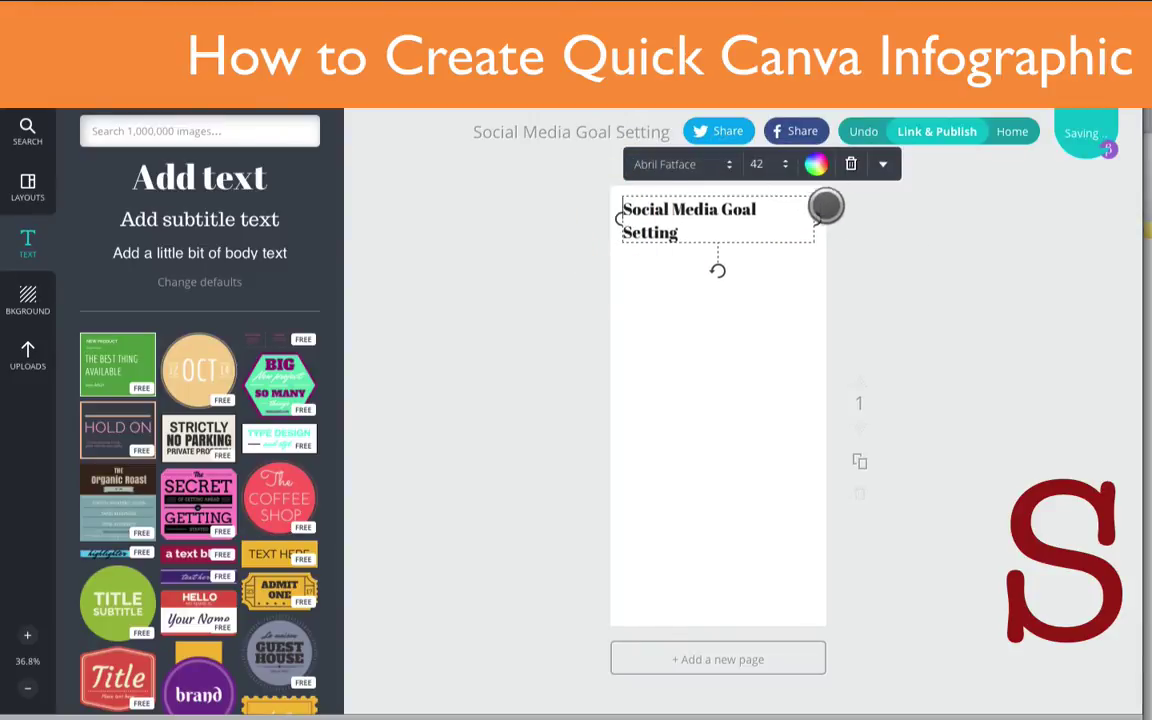
pyautogui.moveTo(820, 215); pyautogui.dragTo(825, 213)
pyautogui.click(804, 288)
pyautogui.click(704, 300)
pyautogui.moveTo(722, 206); pyautogui.dragTo(722, 209)
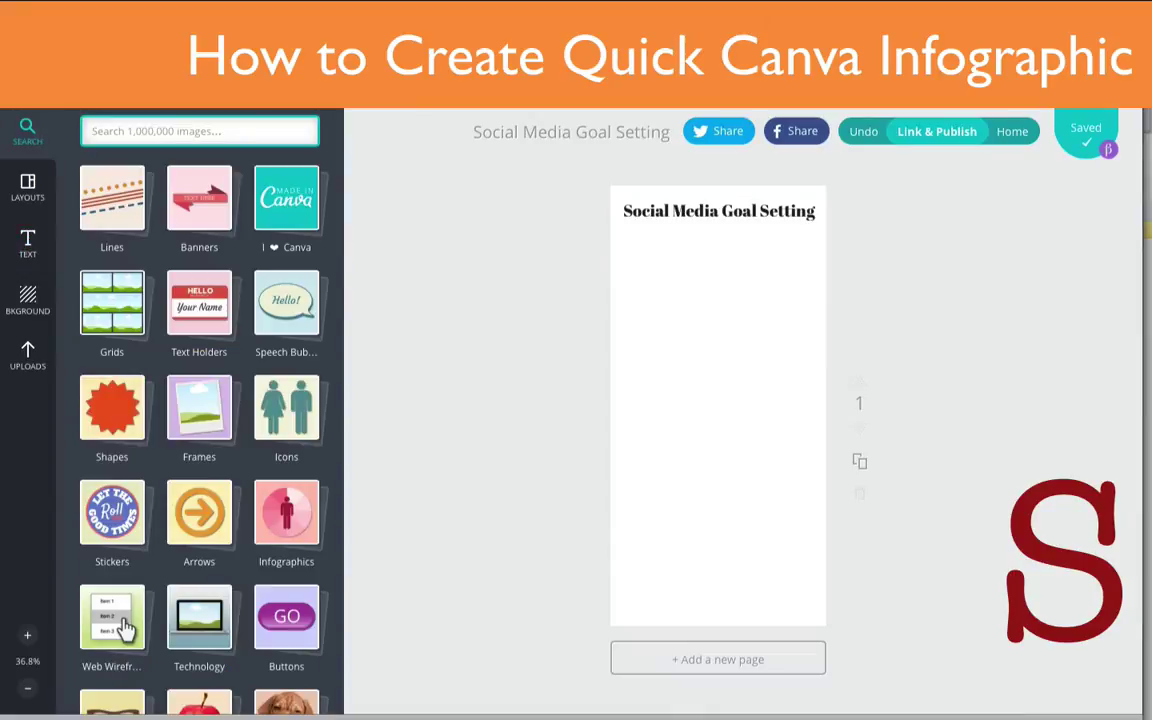
# - Search the image library for "shape" and look through the results
pyautogui.write('sp')
pyautogui.press('BackSpace')
pyautogui.write('hape')
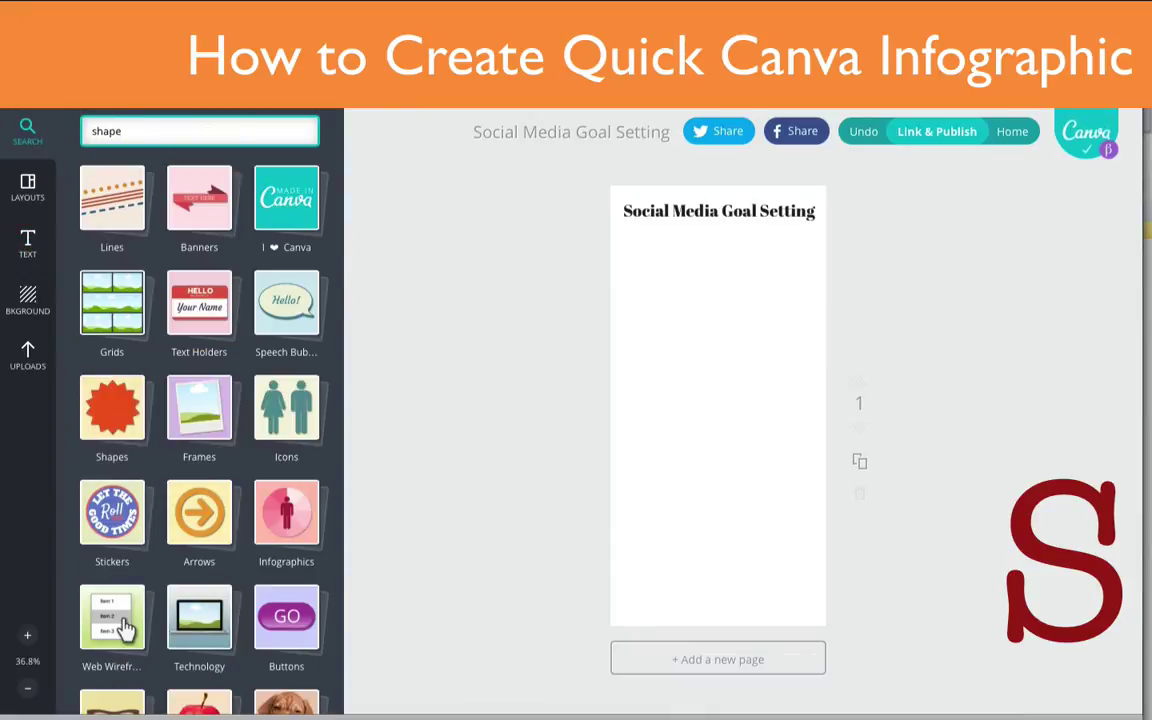
pyautogui.press('Return')
pyautogui.scroll(-1, 217, 462)
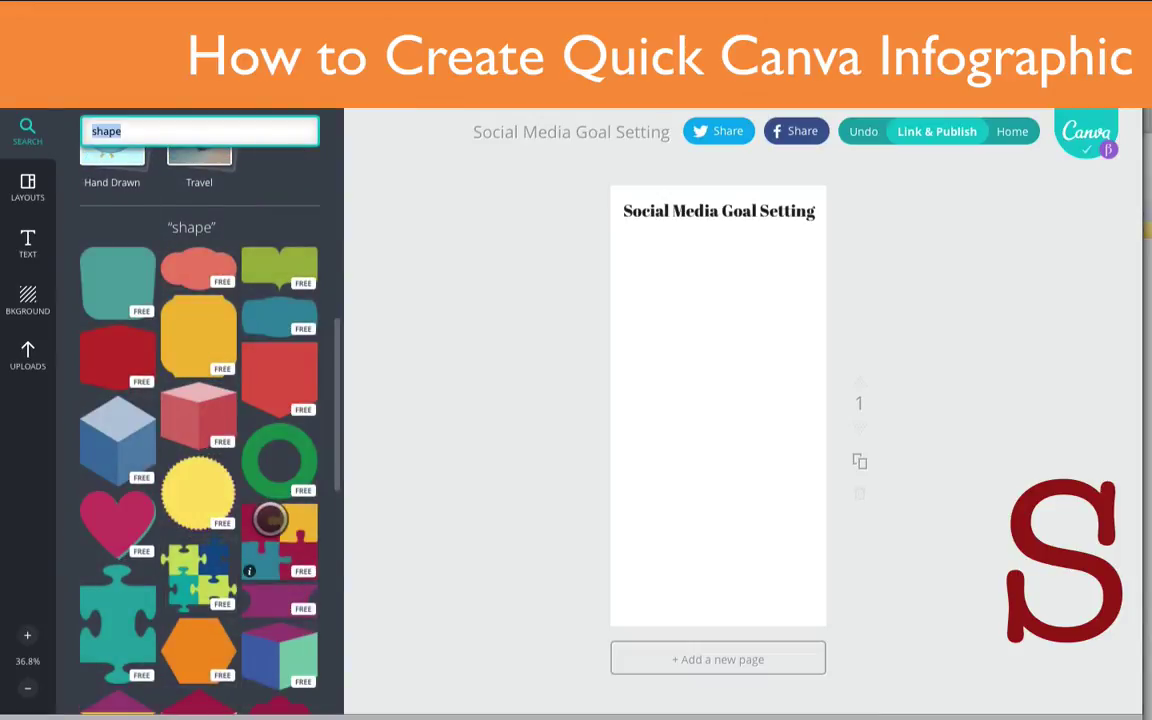
pyautogui.scroll(-6, 267, 517)
pyautogui.write('22')
pyautogui.scroll(3, 199, 420)
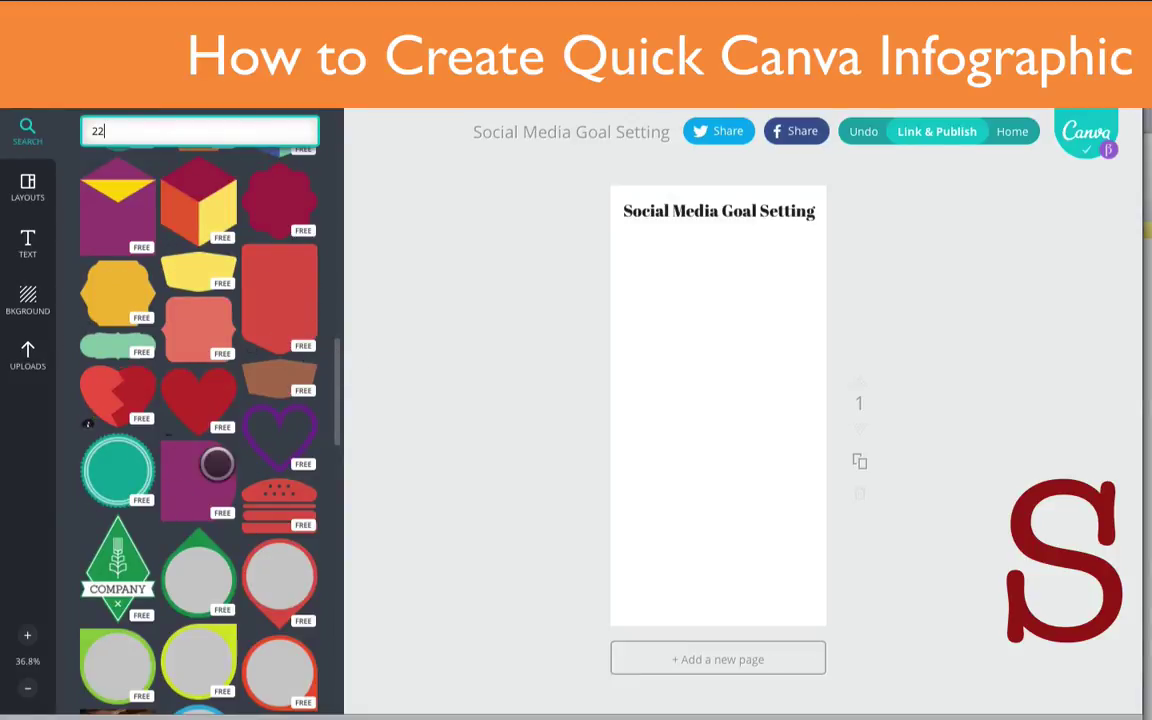
pyautogui.scroll(-10, 219, 478)
pyautogui.scroll(-8, 221, 481)
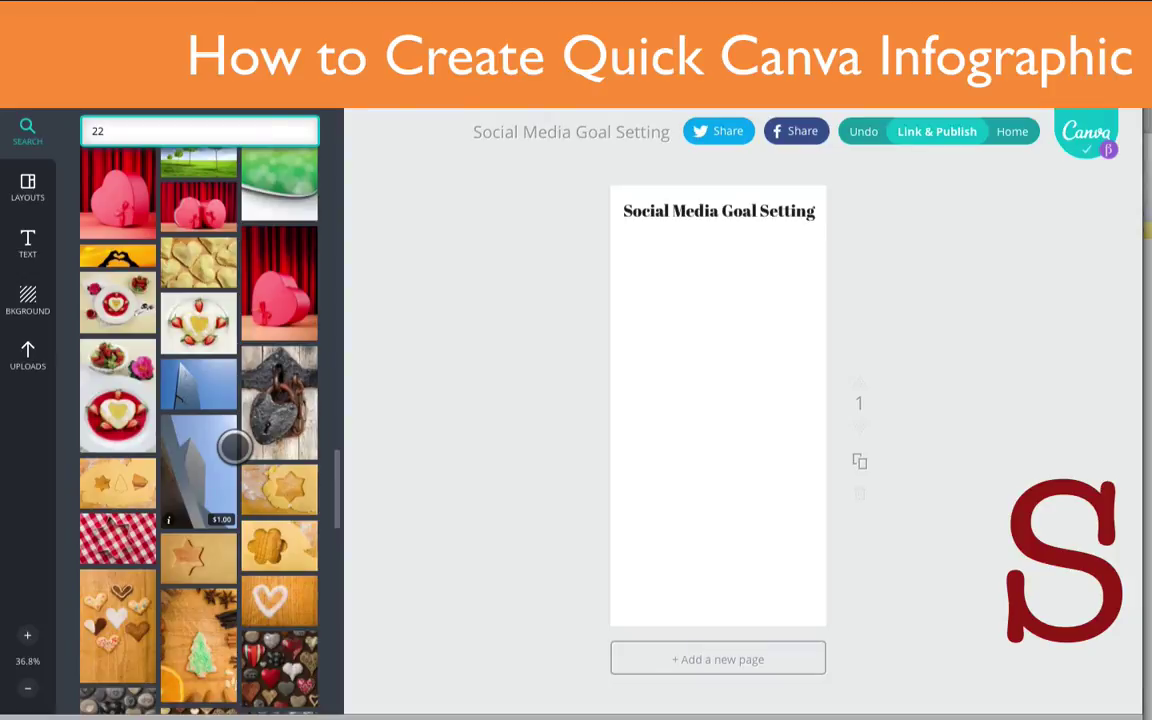
# - Clear the search text and look back over the shape results up to the image categories
pyautogui.press('BackSpace')
pyautogui.press('BackSpace')
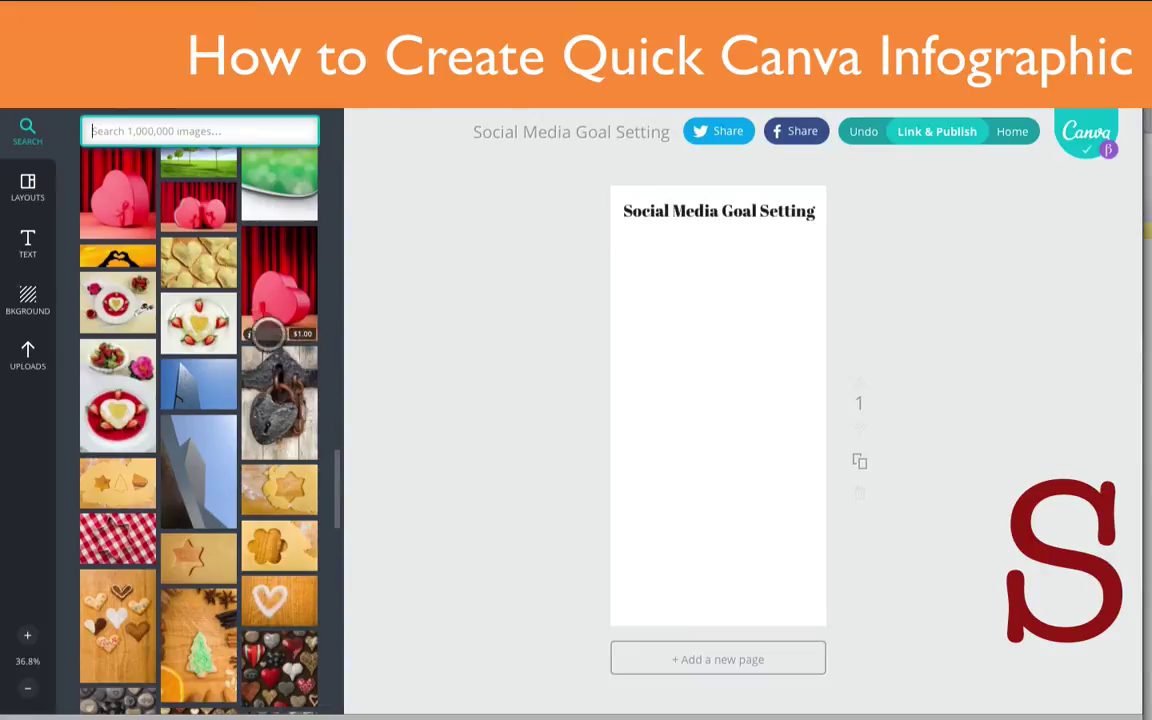
pyautogui.scroll(3, 240, 372)
pyautogui.scroll(20, 240, 372)
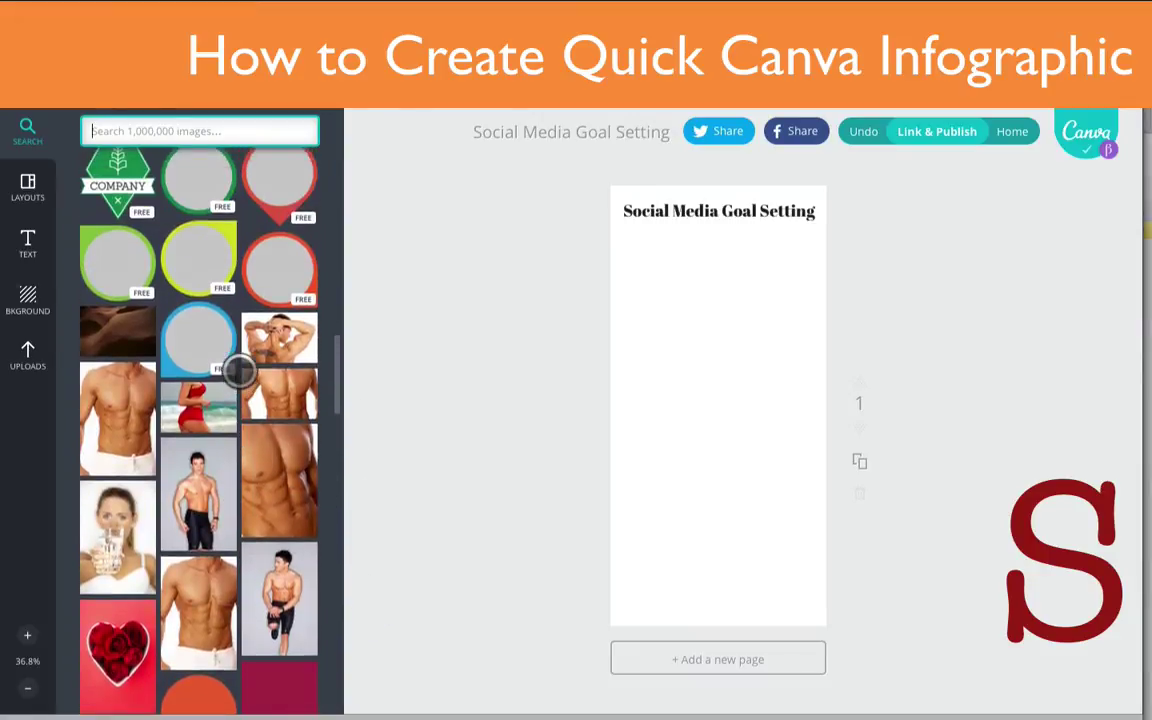
pyautogui.scroll(-3, 240, 372)
pyautogui.scroll(2, 240, 372)
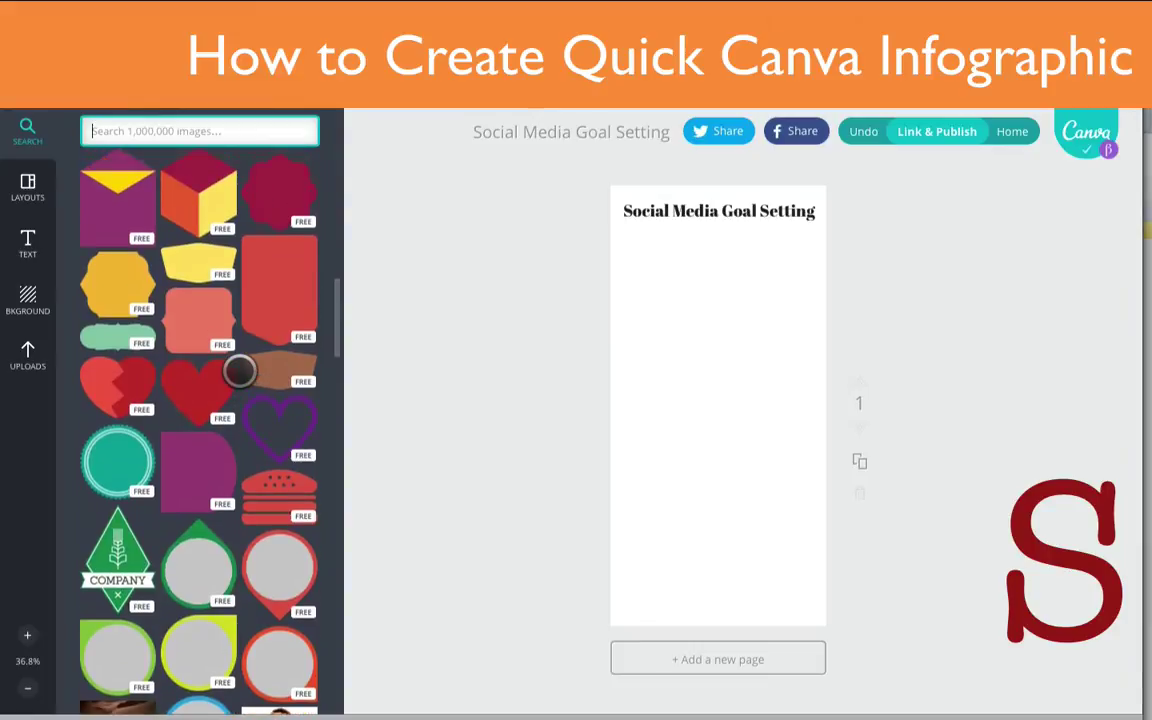
pyautogui.scroll(15, 239, 370)
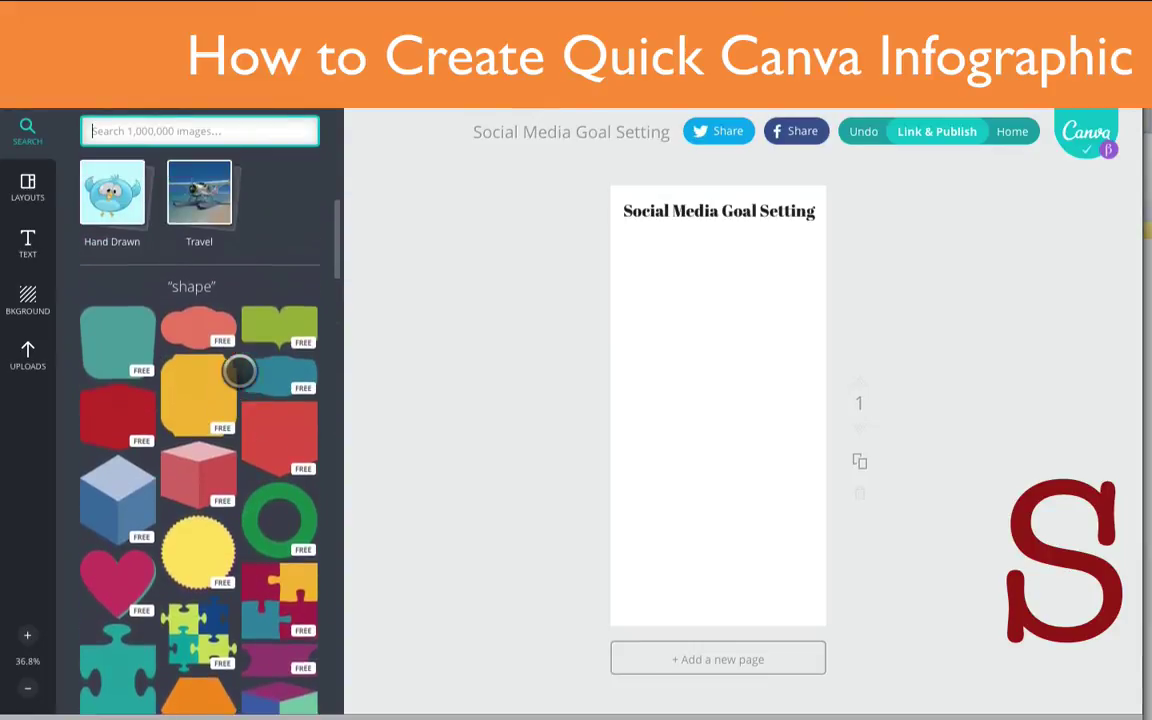
pyautogui.scroll(2, 239, 371)
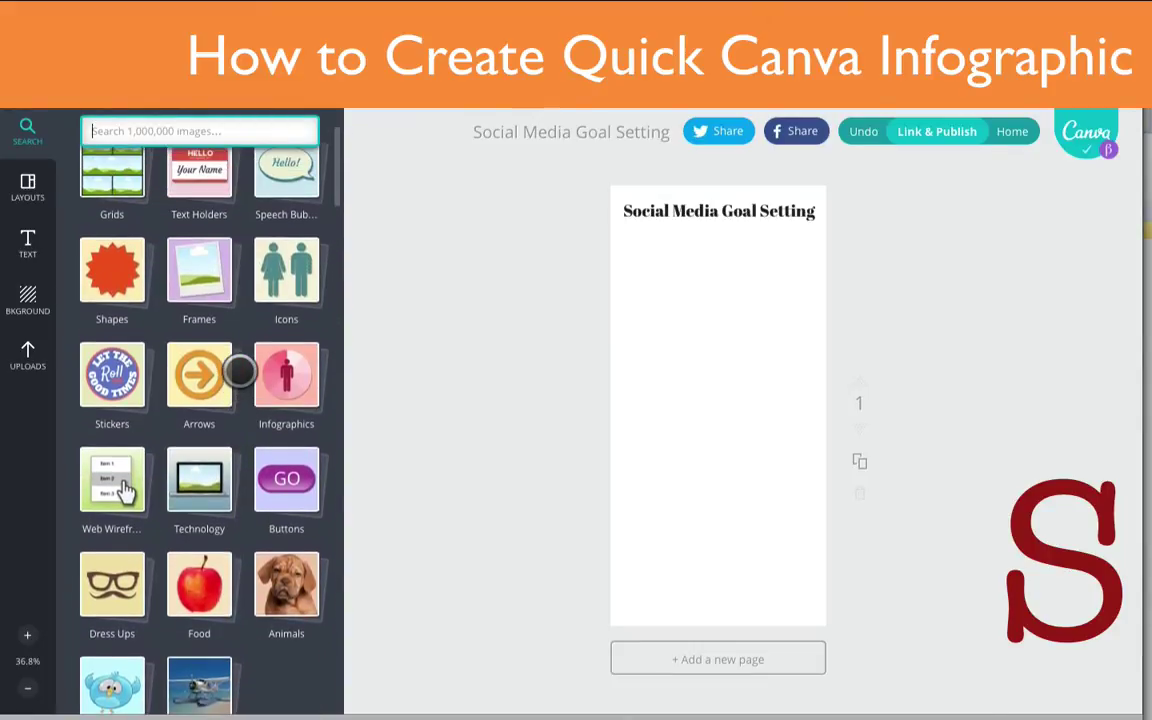
# - Build a staggered stack of five green 3D bars from the Shapes category on the page below the heading
pyautogui.scroll(2, 239, 371)
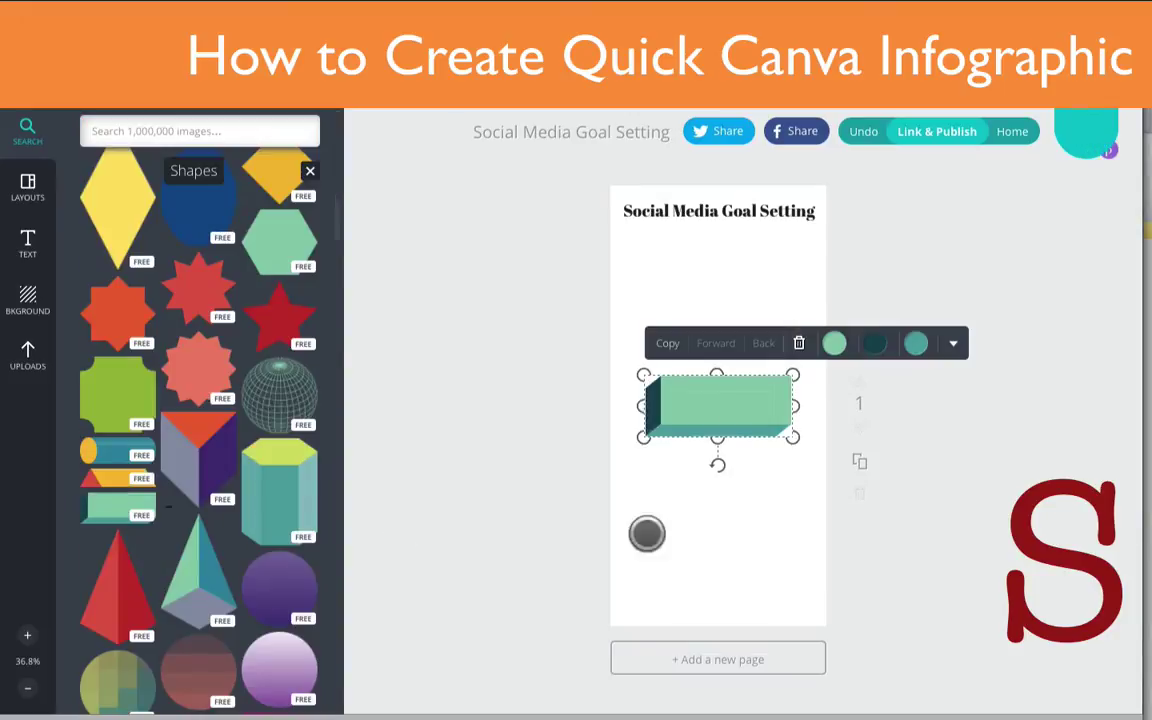
pyautogui.moveTo(688, 404); pyautogui.dragTo(663, 549)
pyautogui.click(540, 514)
pyautogui.moveTo(754, 398); pyautogui.dragTo(751, 483)
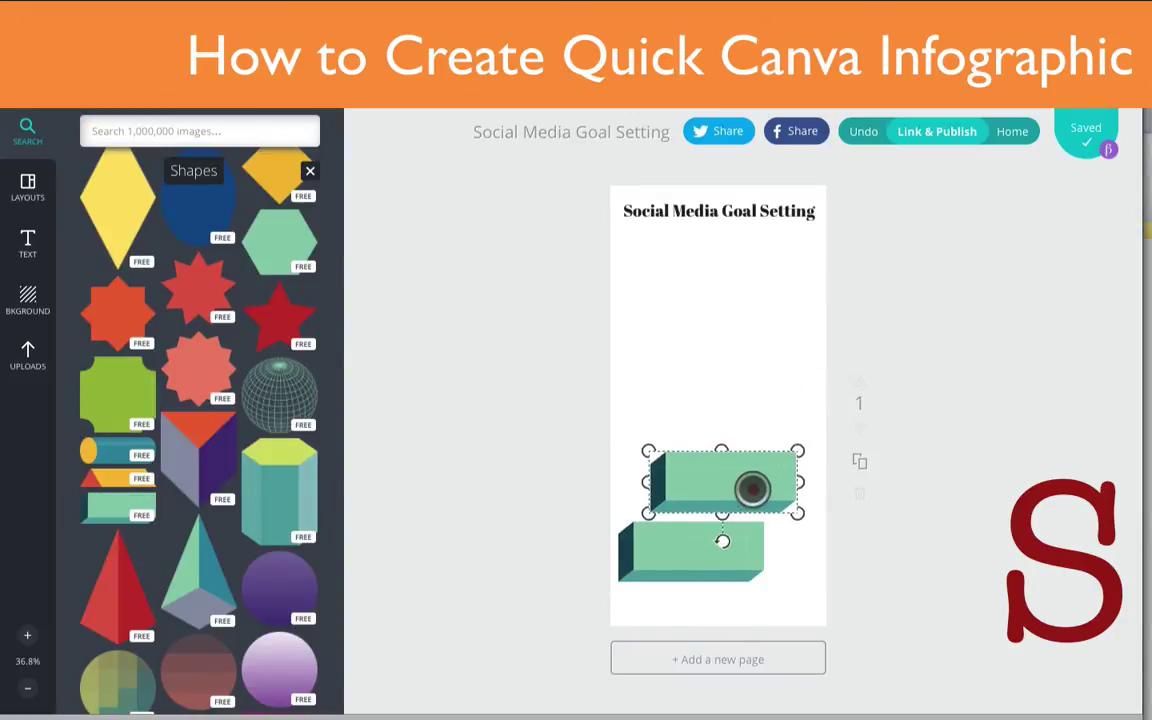
pyautogui.moveTo(124, 503); pyautogui.dragTo(733, 424)
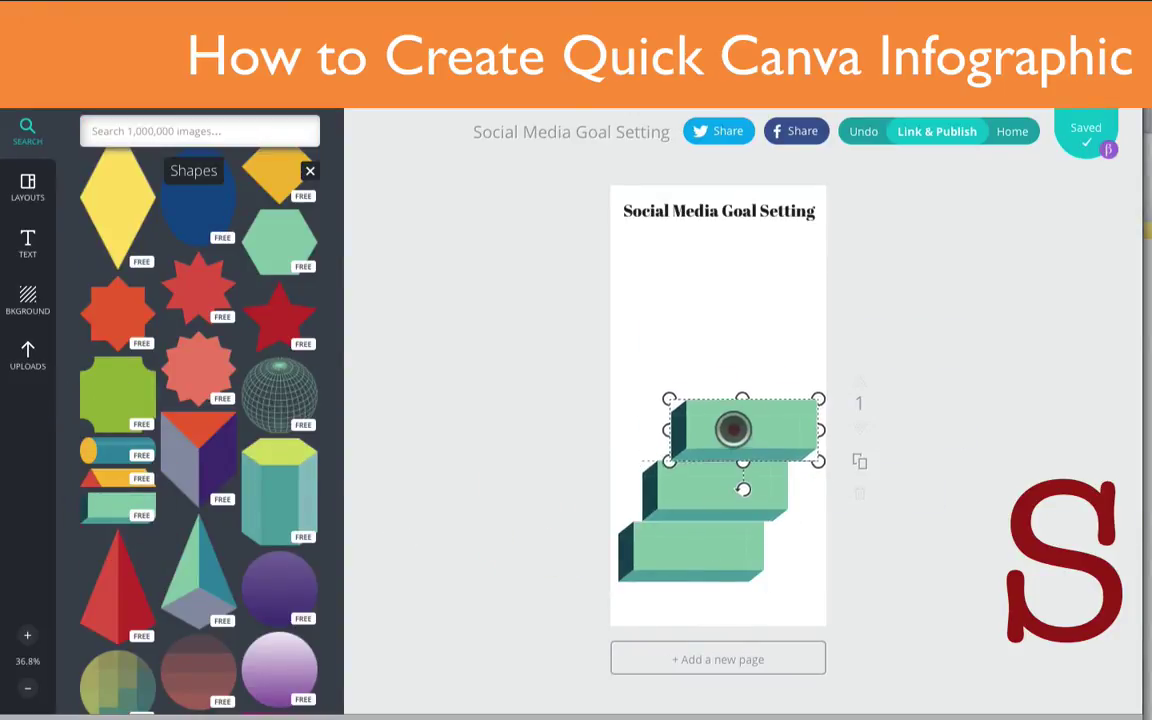
pyautogui.moveTo(116, 505); pyautogui.dragTo(718, 311)
pyautogui.click(1114, 366)
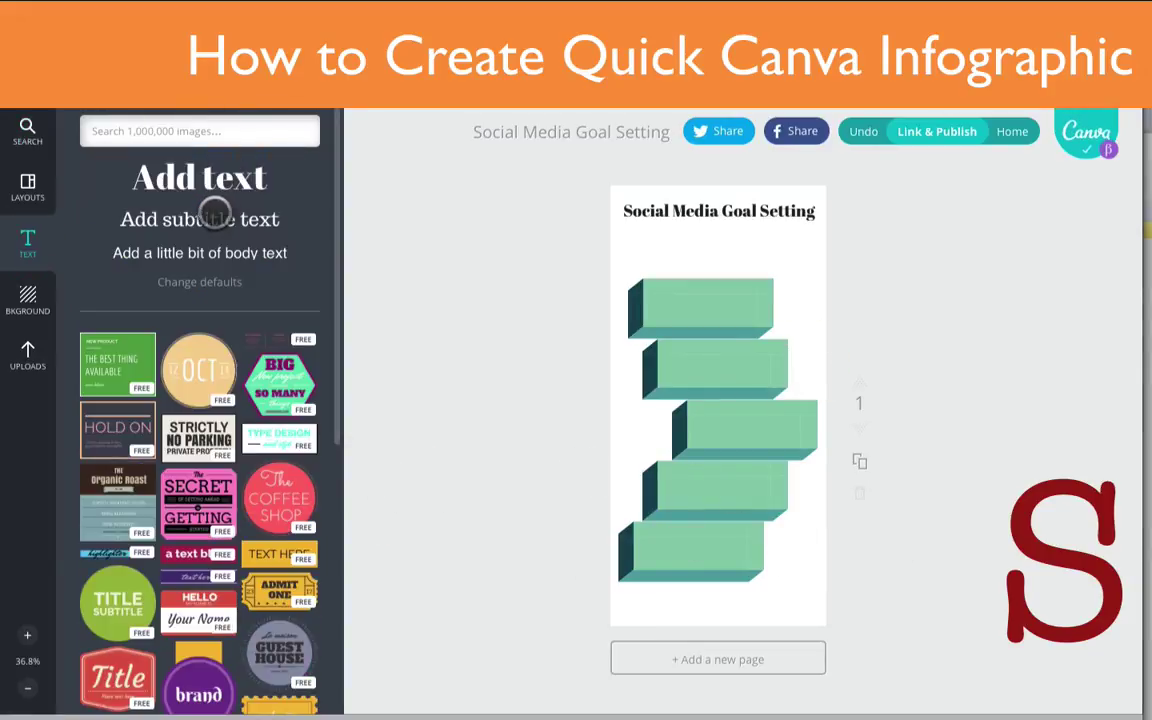
# - Add subtitle text reading "Realistic Goals" and place it on the lowest green bar
pyautogui.click(215, 214)
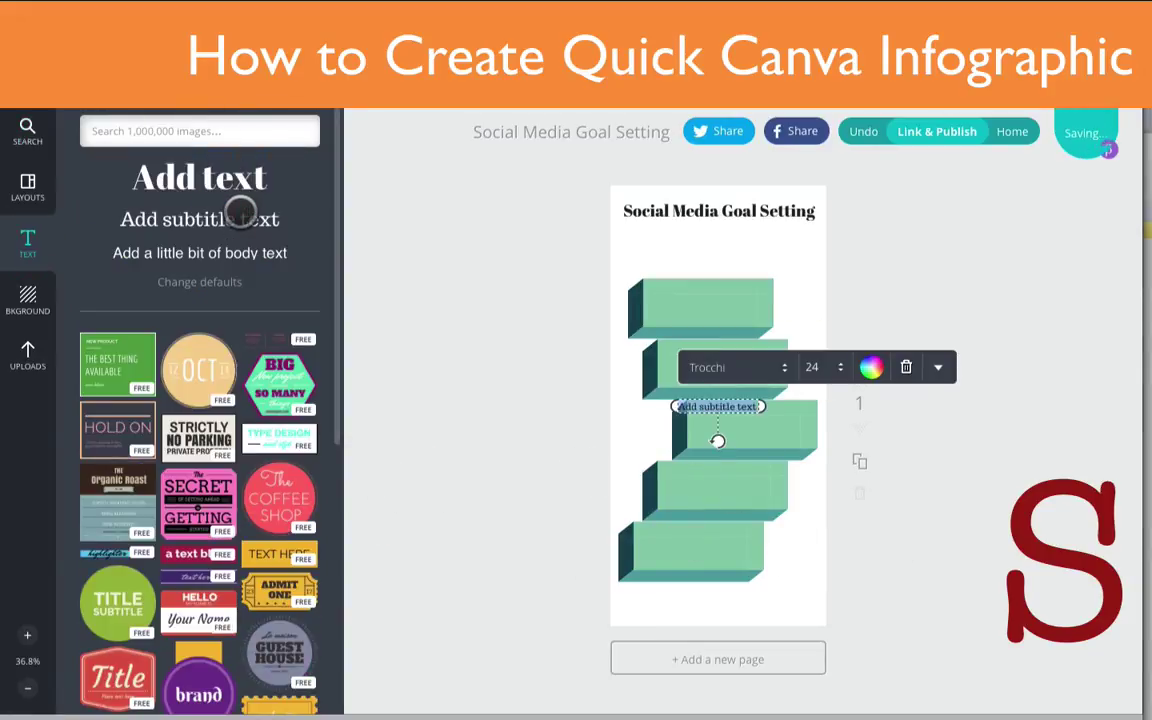
pyautogui.write('Realistic Goals')
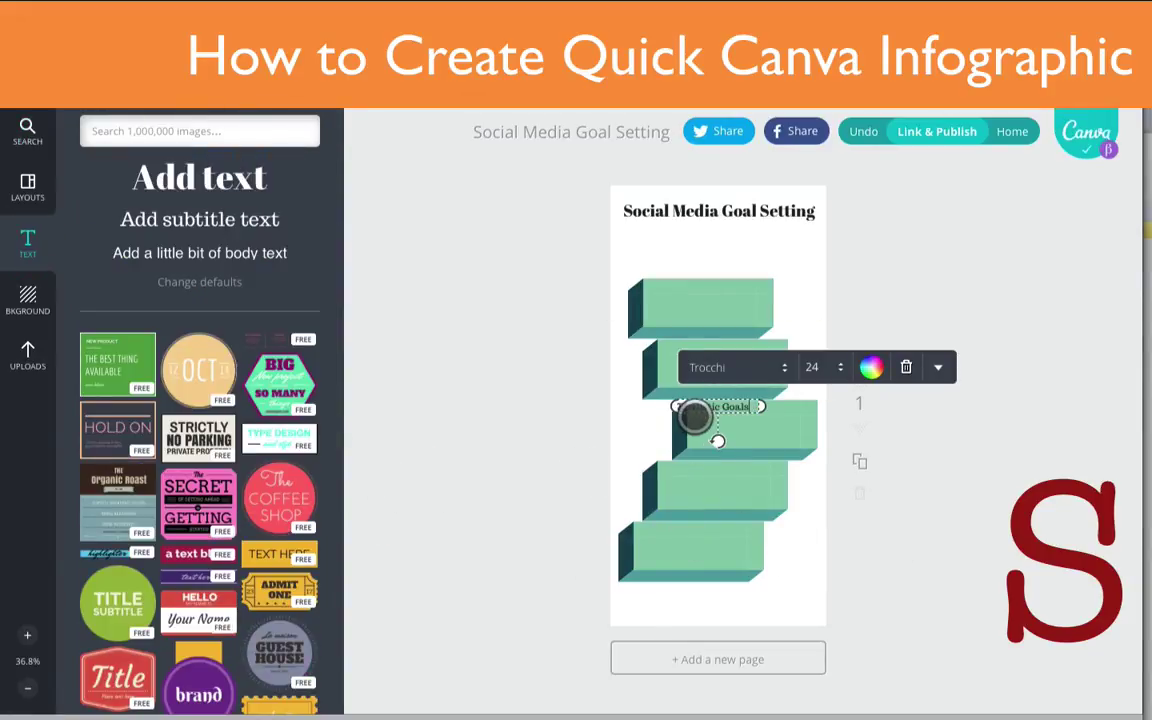
pyautogui.moveTo(746, 416); pyautogui.dragTo(724, 555)
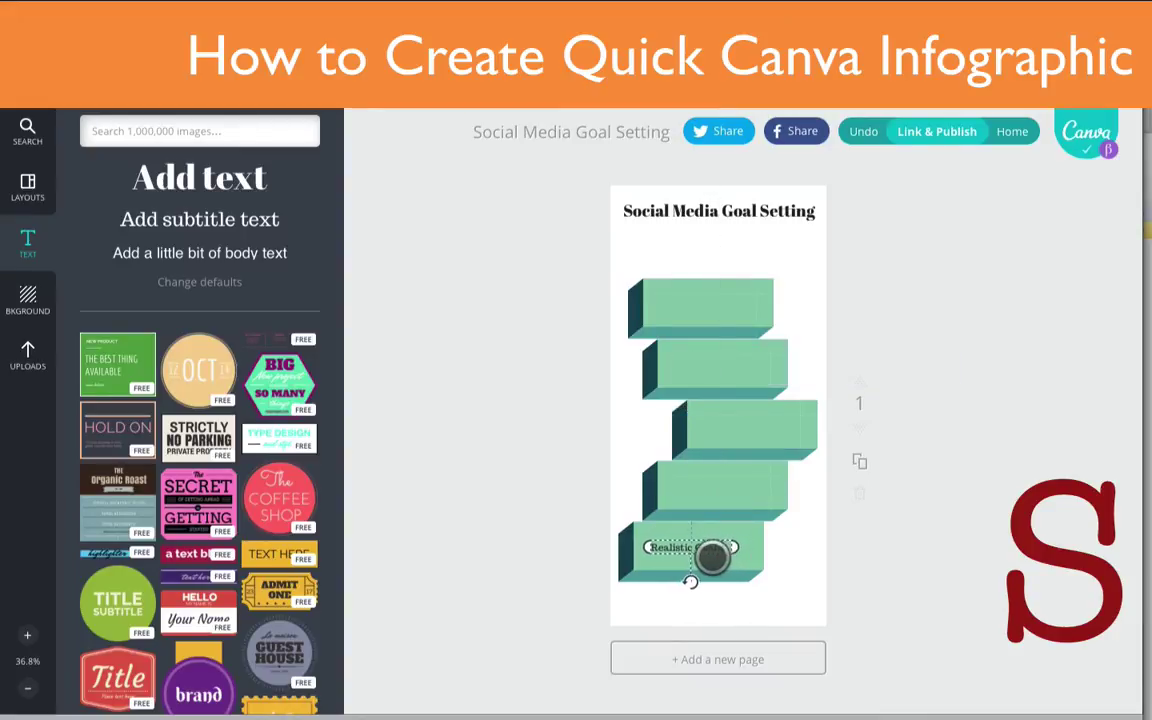
# - Set the "Realistic Goals" text to size 36 and widen its box so it fits on one line
pyautogui.click(708, 556)
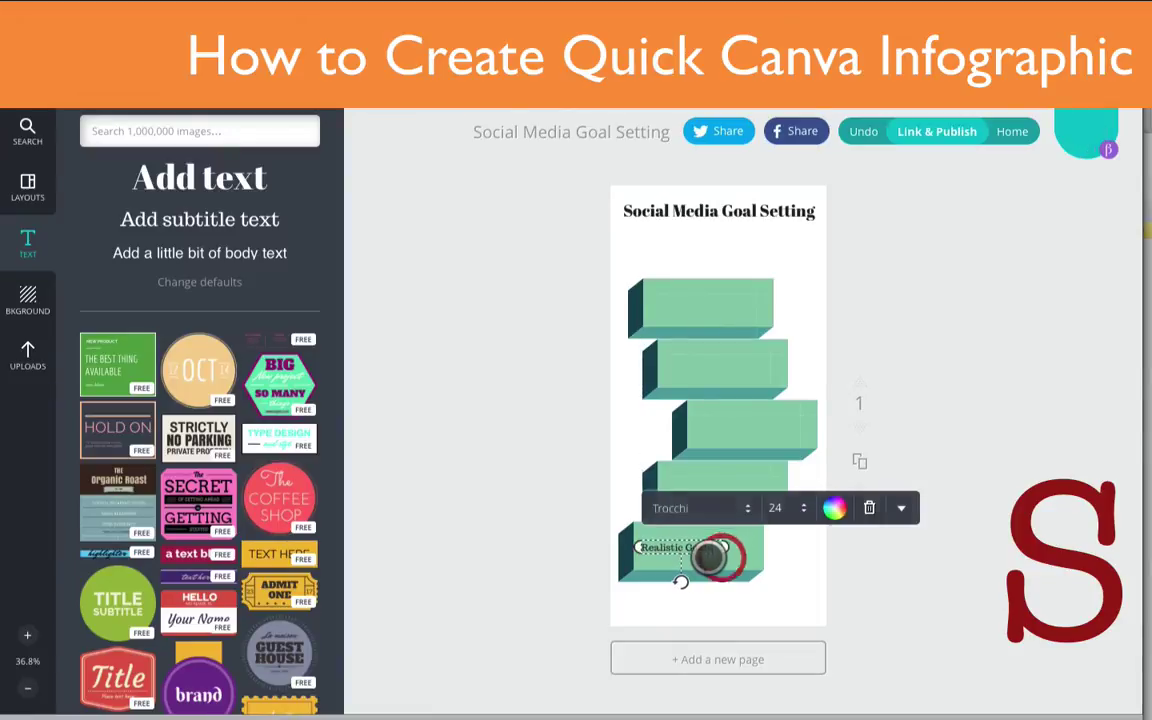
pyautogui.click(800, 507)
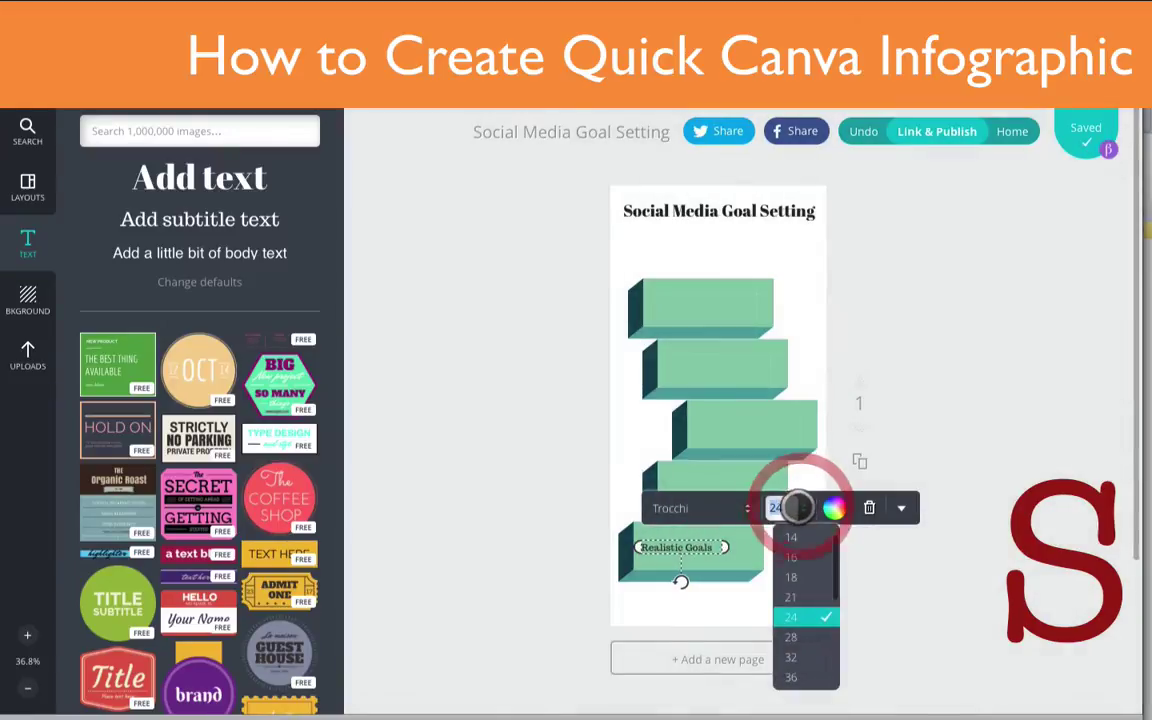
pyautogui.click(806, 677)
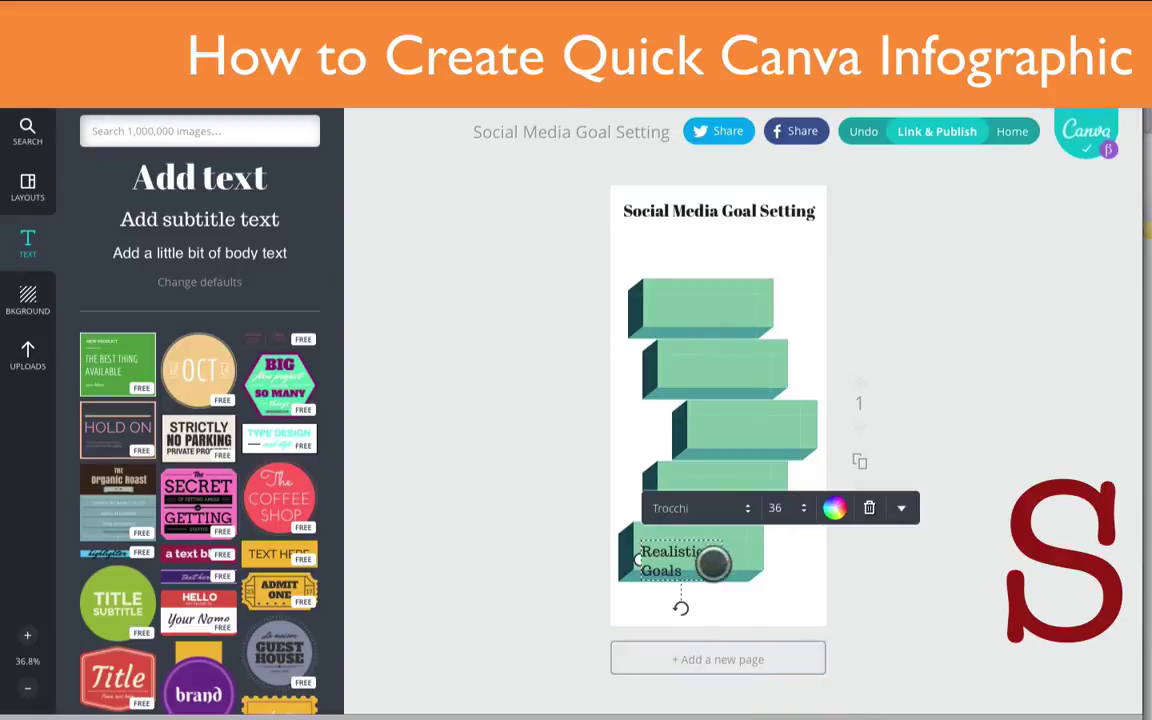
pyautogui.moveTo(725, 561); pyautogui.dragTo(764, 556)
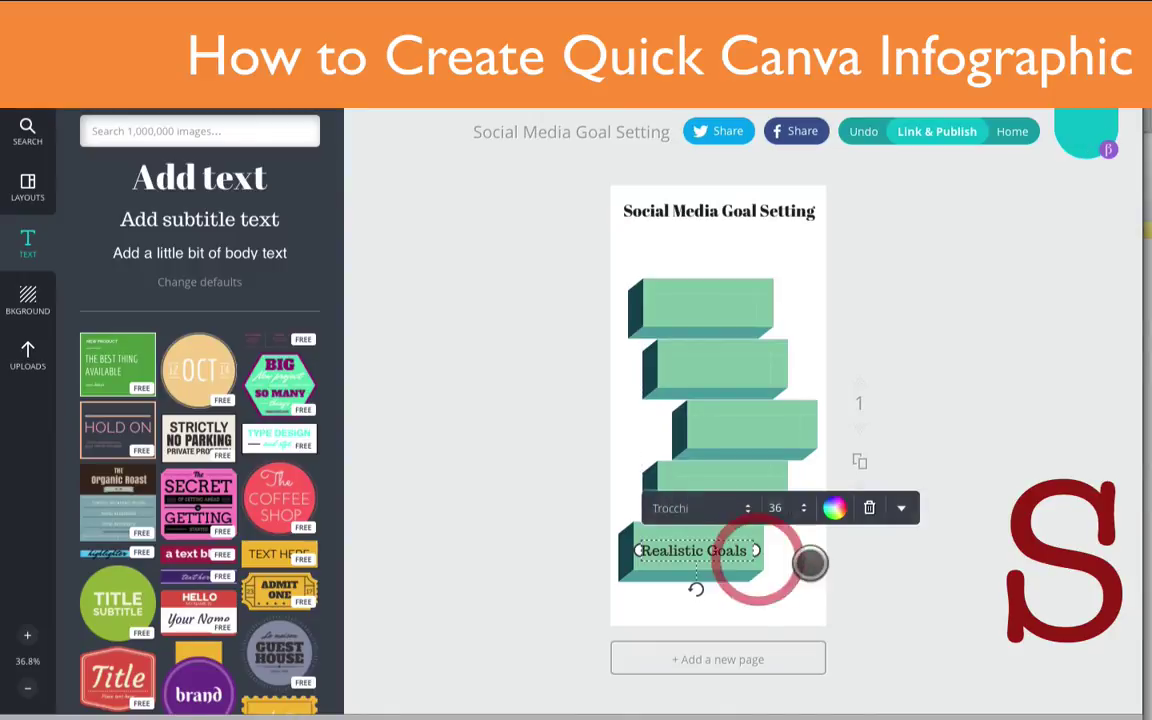
# - Add subtitle text reading "Realistic Actions" and fit it on the second-lowest green bar
pyautogui.click(790, 570)
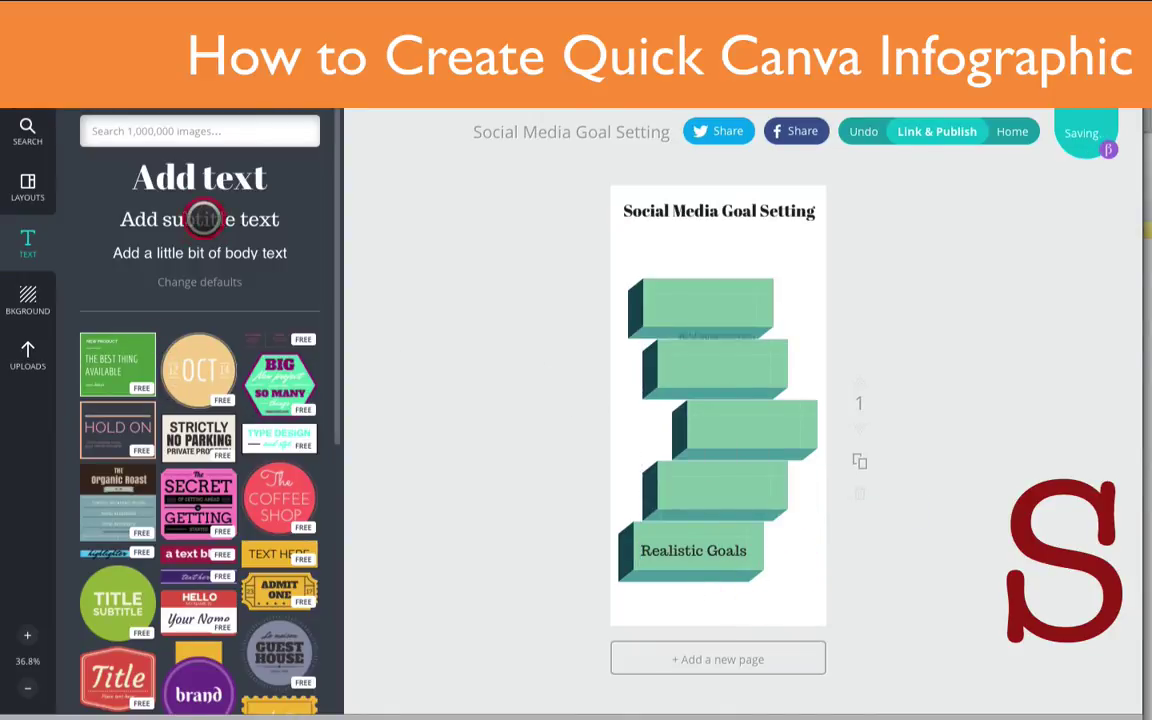
pyautogui.click(203, 219)
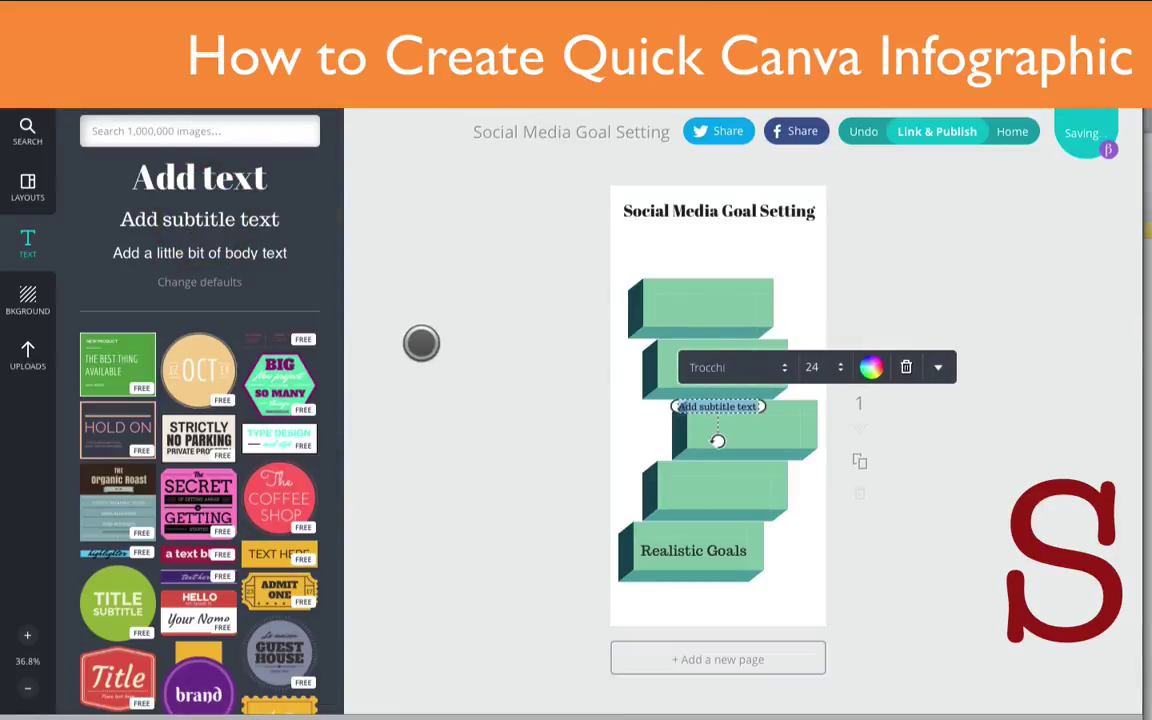
pyautogui.write('Me')
pyautogui.moveTo(712, 408); pyautogui.dragTo(790, 487)
pyautogui.click(683, 565)
pyautogui.click(705, 485)
pyautogui.click(823, 443)
pyautogui.click(824, 640)
# - Add subtitle text reading "Evaluate & Focus", set it to size 36 and fit it on one line on the middle bar
pyautogui.click(241, 218)
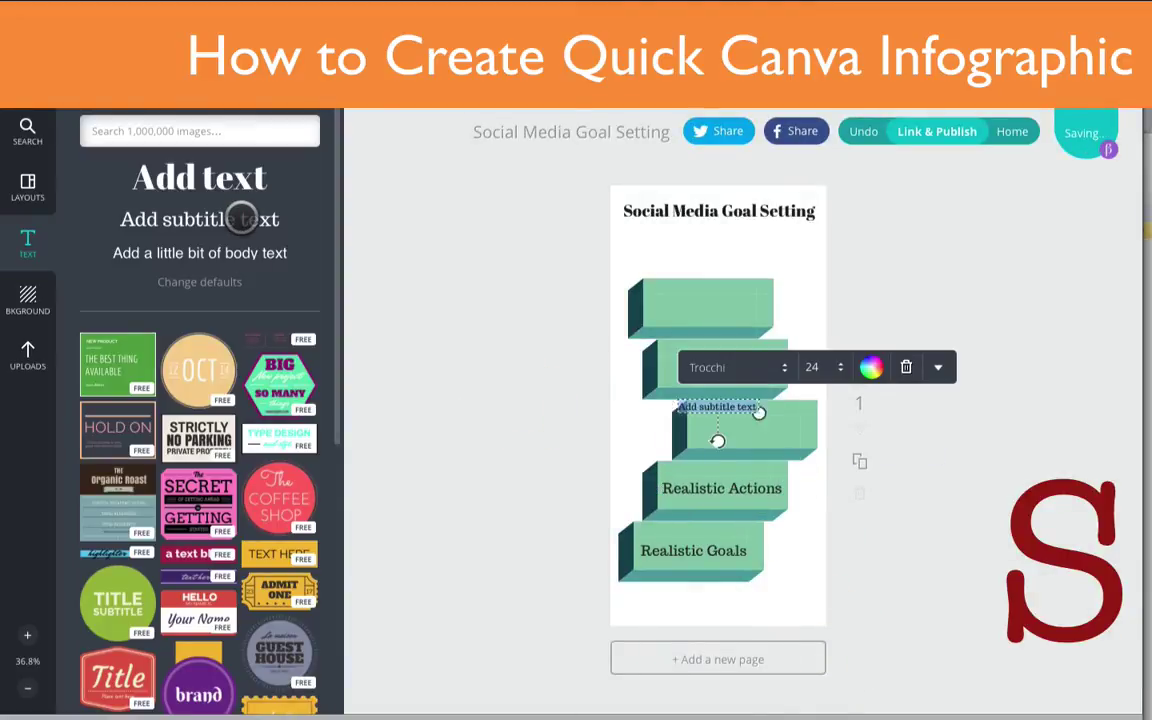
pyautogui.write('evaluate & Focus')
pyautogui.click(838, 370)
pyautogui.click(830, 564)
pyautogui.moveTo(762, 421); pyautogui.dragTo(816, 415)
pyautogui.moveTo(705, 422)
pyautogui.mouseDown()
pyautogui.moveTo(719, 441)
pyautogui.moveTo(689, 420)
pyautogui.mouseUp()
pyautogui.click(600, 510)
pyautogui.click(729, 423)
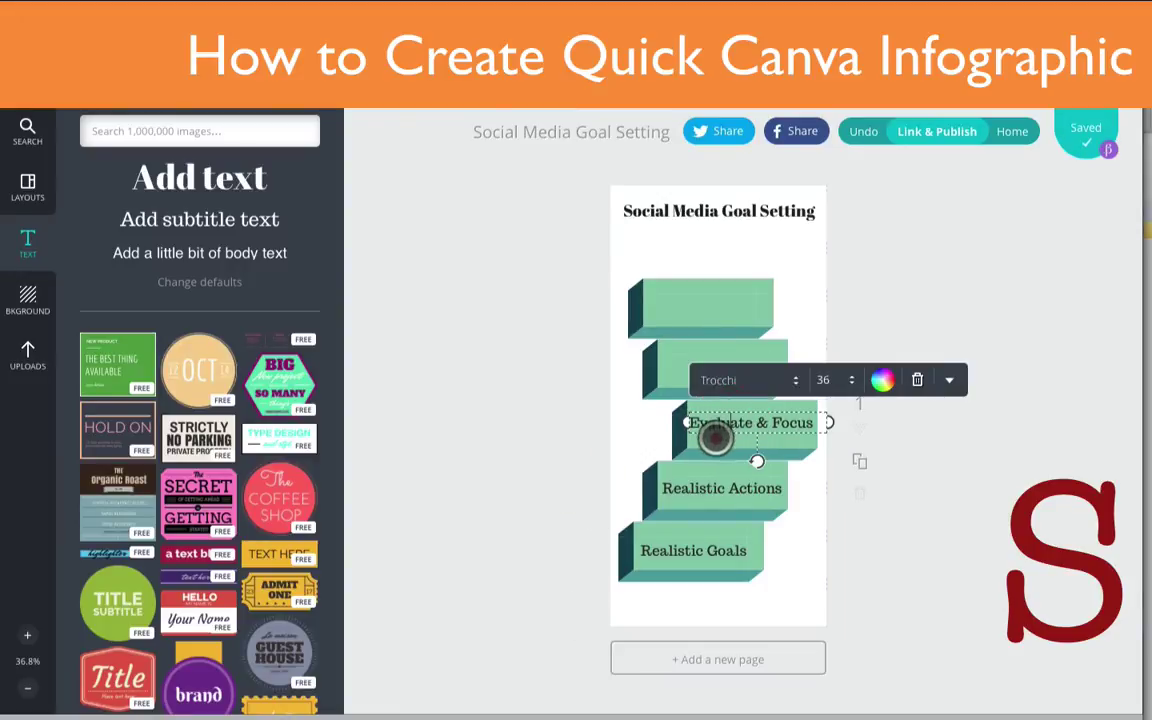
pyautogui.click(527, 411)
# - Add subtitle text "Know Value of Leads" at size 36 and fit it on two lines on the second bar from the top
pyautogui.click(206, 219)
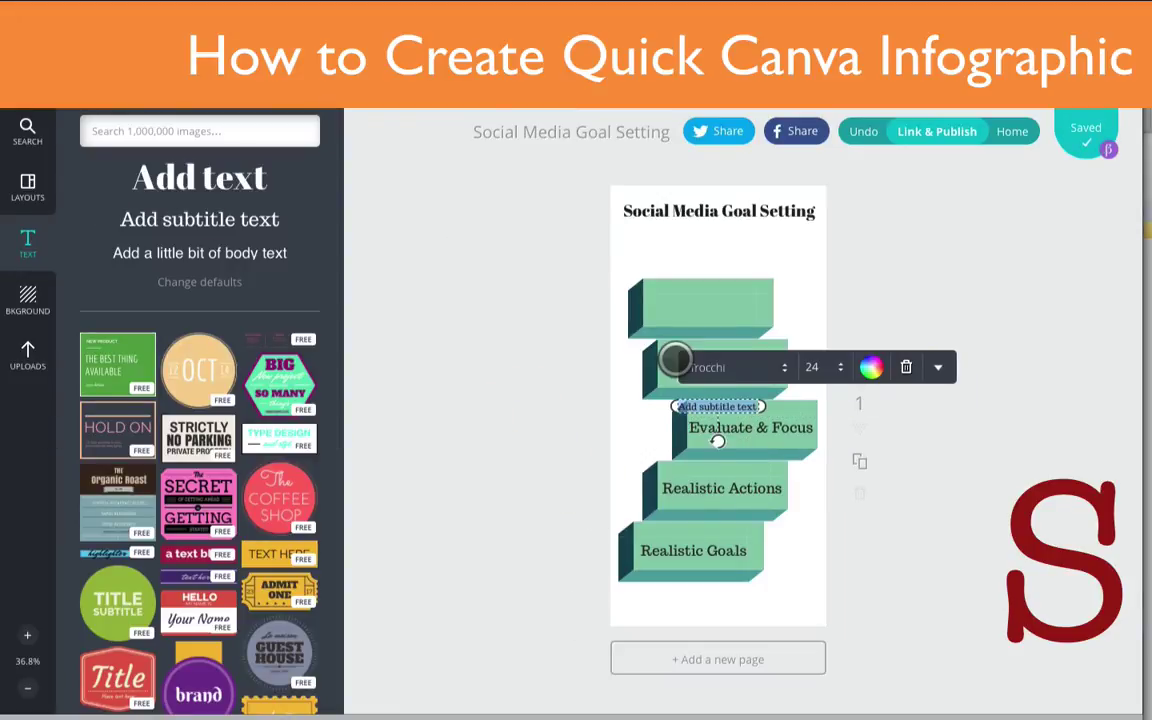
pyautogui.press('BackSpace')
pyautogui.write('Show Value of')
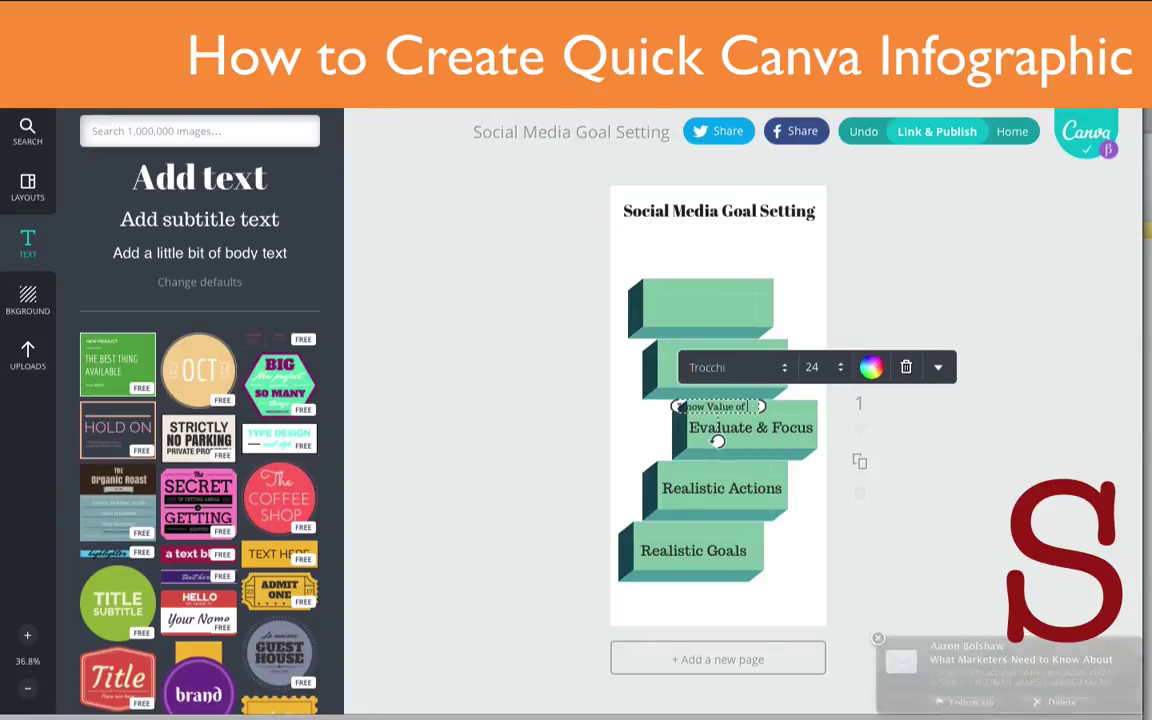
pyautogui.click(843, 367)
pyautogui.click(850, 568)
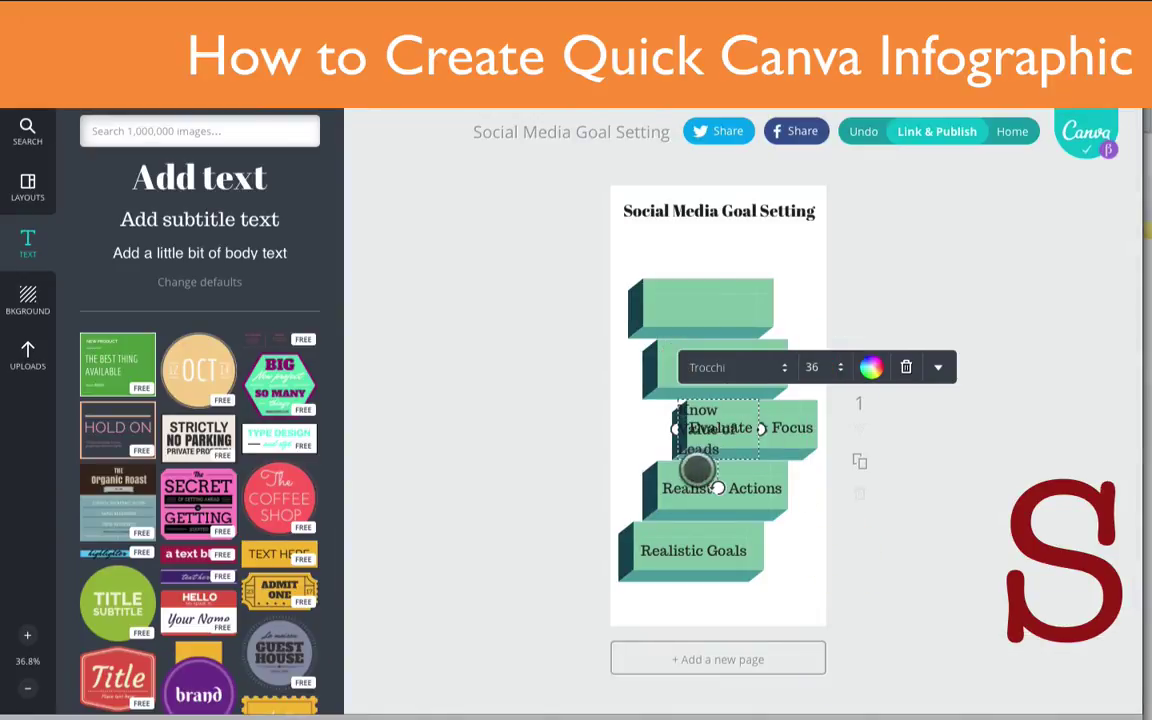
pyautogui.moveTo(692, 472); pyautogui.dragTo(684, 404)
pyautogui.moveTo(746, 365); pyautogui.dragTo(806, 367)
pyautogui.moveTo(718, 380); pyautogui.dragTo(715, 390)
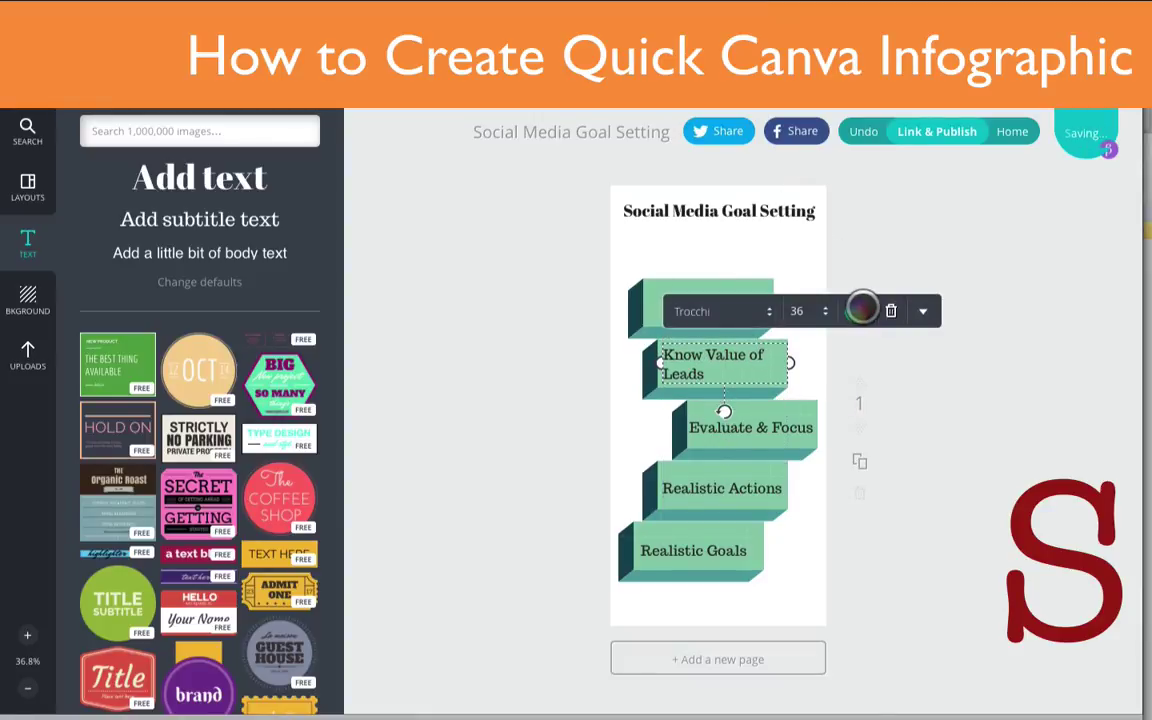
# - Centre-align the "Know Value of Leads" text
pyautogui.click(922, 311)
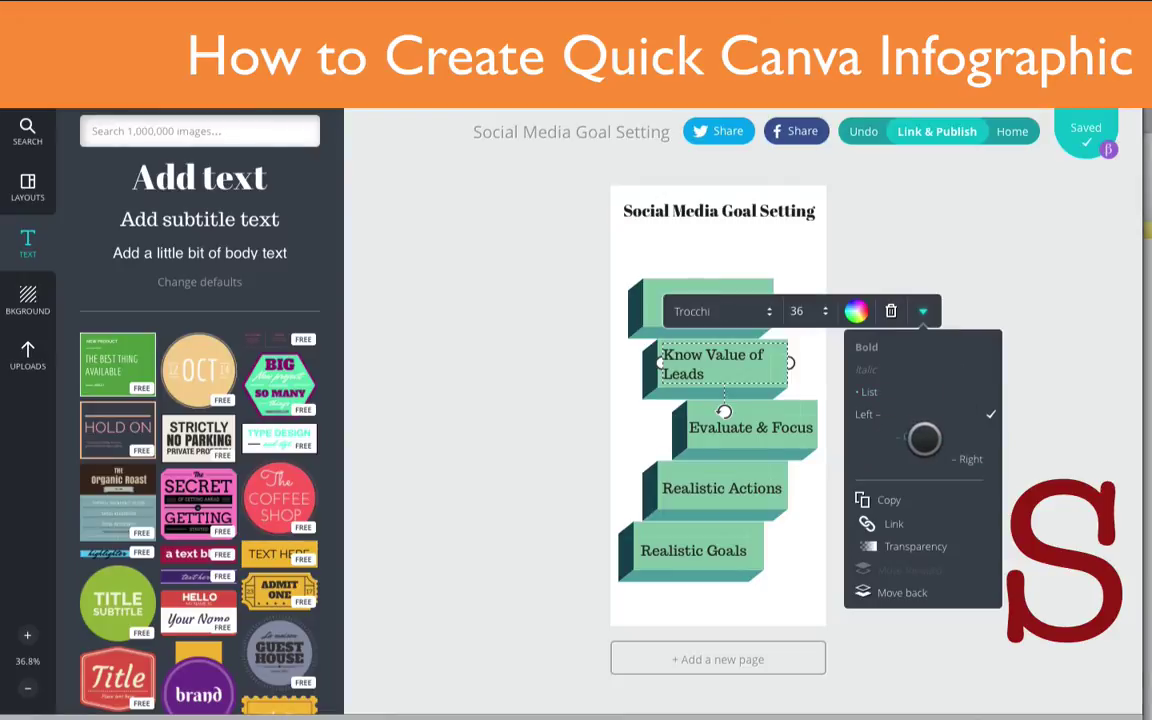
pyautogui.click(924, 438)
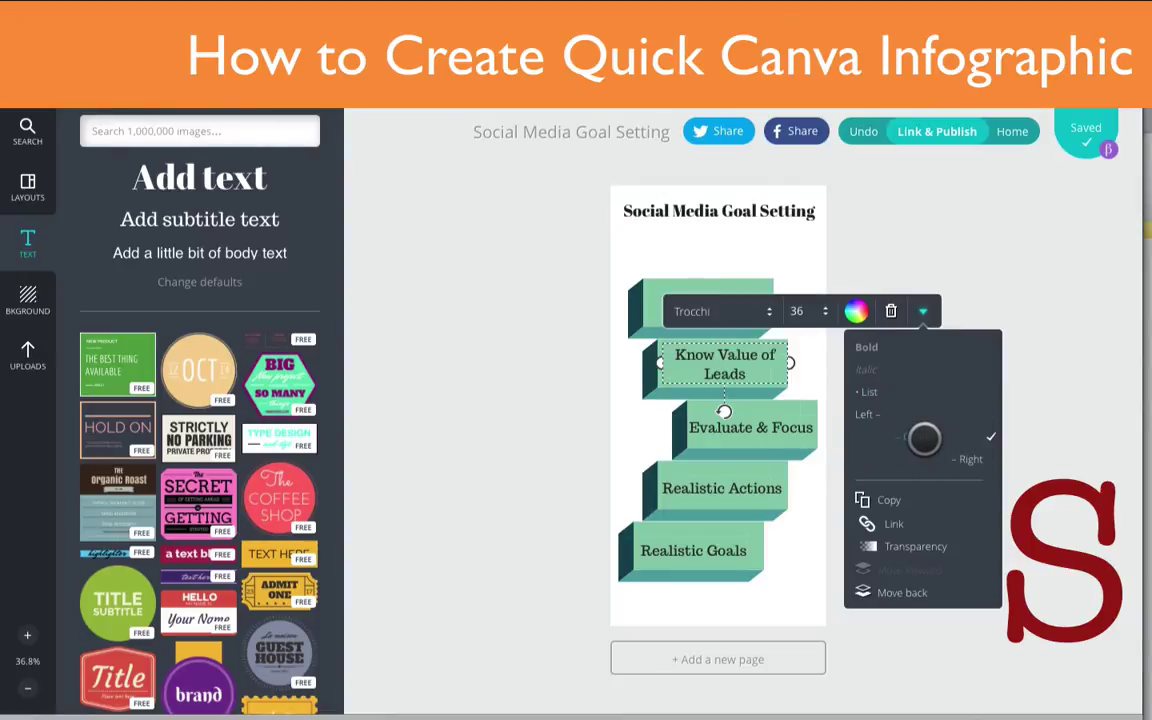
pyautogui.click(392, 385)
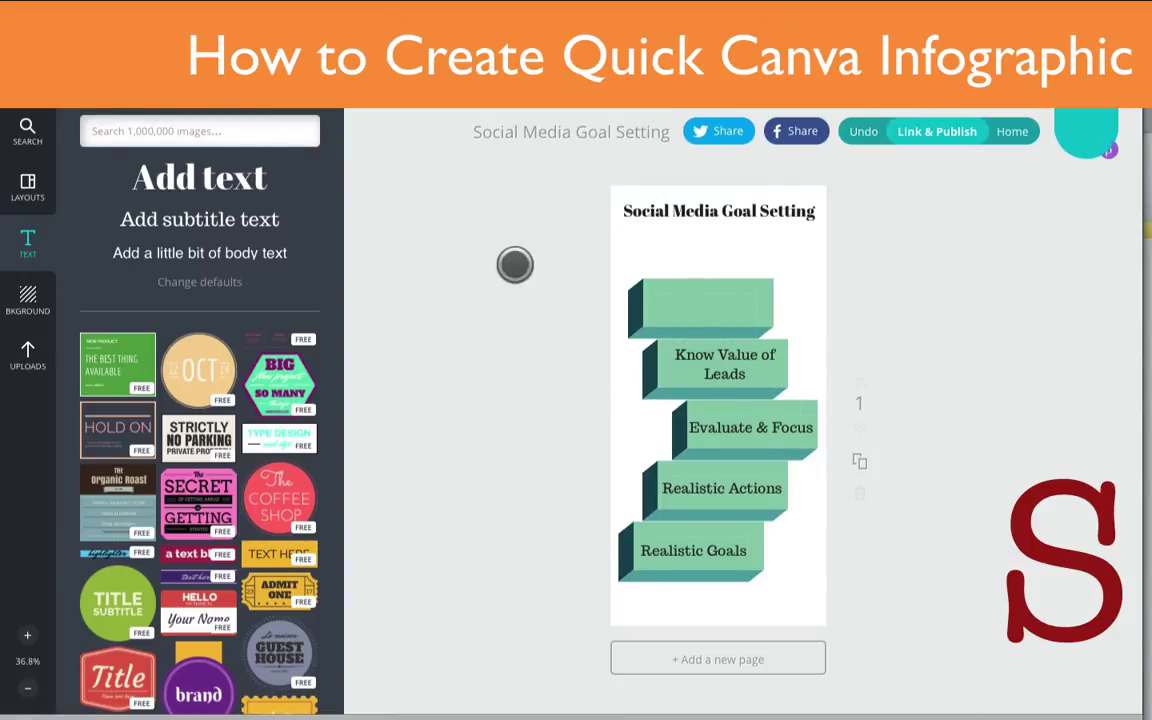
# - Add subtitle text reading "Rinse & Repeat" at size 36 and fit it on one line on the uppermost bar
pyautogui.moveTo(198, 221); pyautogui.dragTo(695, 390)
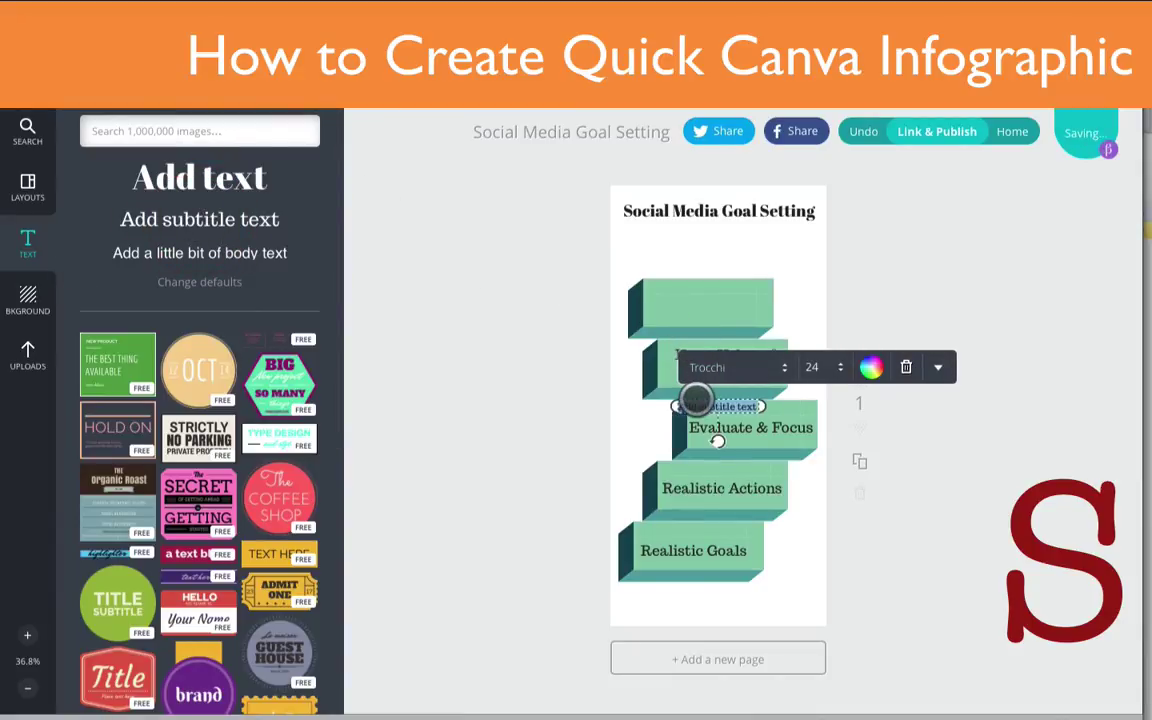
pyautogui.press('BackSpace')
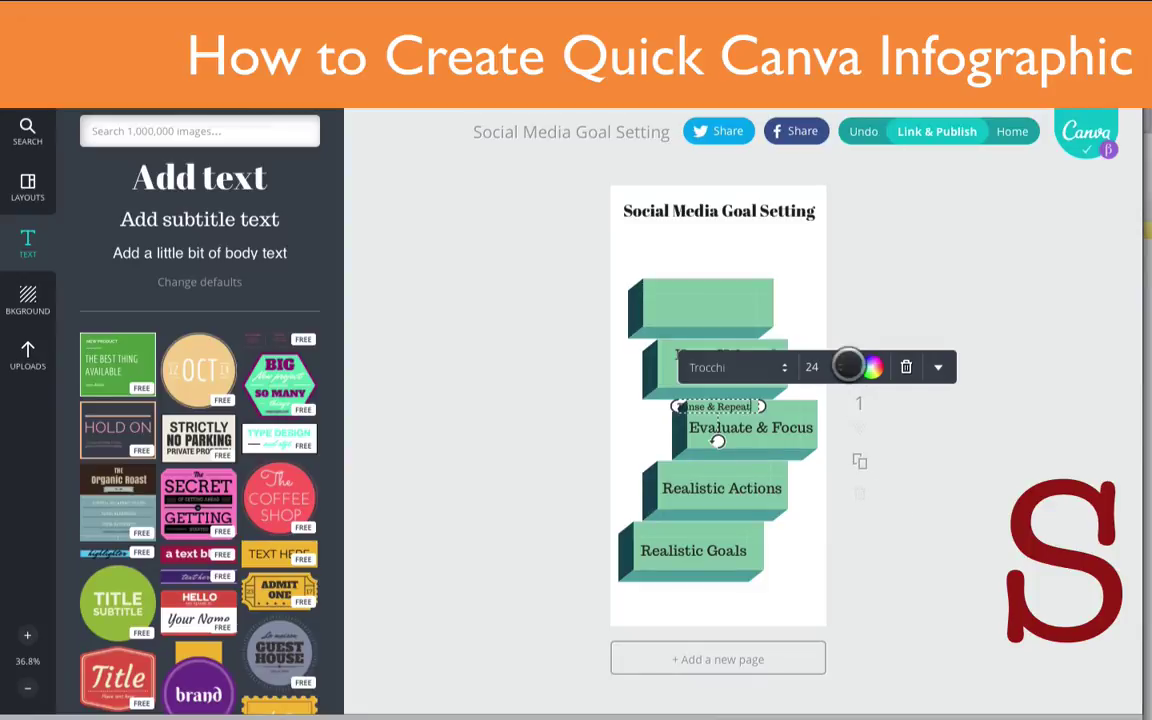
pyautogui.click(831, 368)
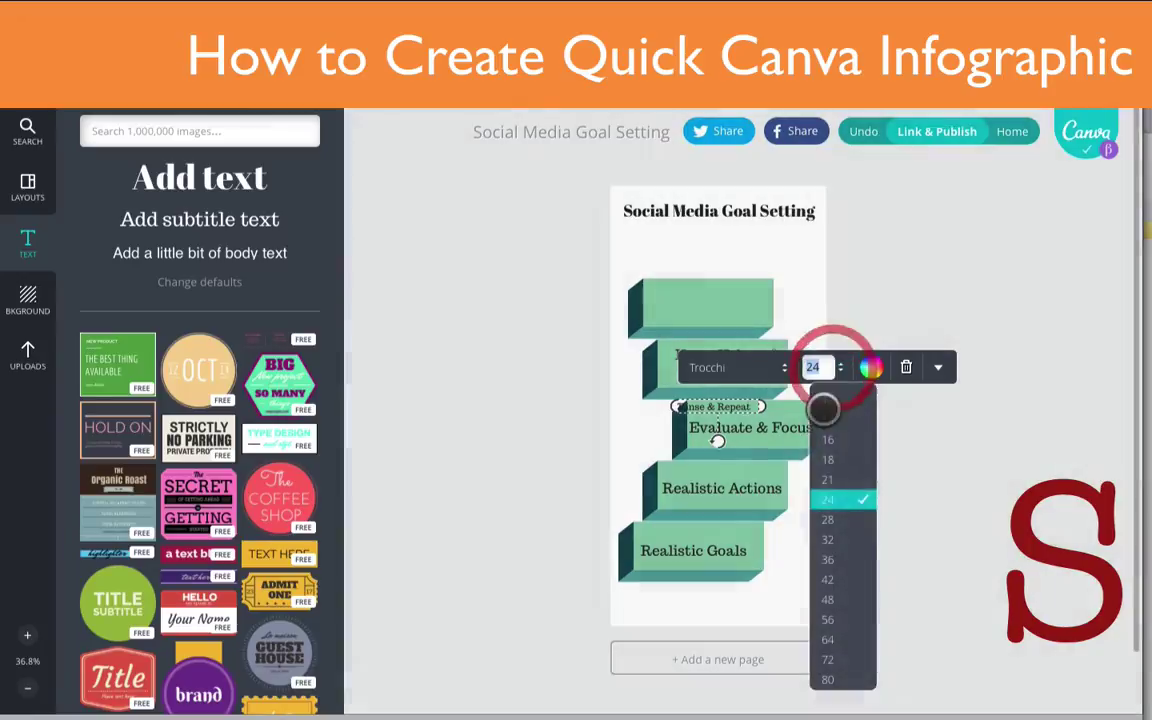
pyautogui.click(843, 565)
pyautogui.moveTo(707, 440); pyautogui.dragTo(773, 300)
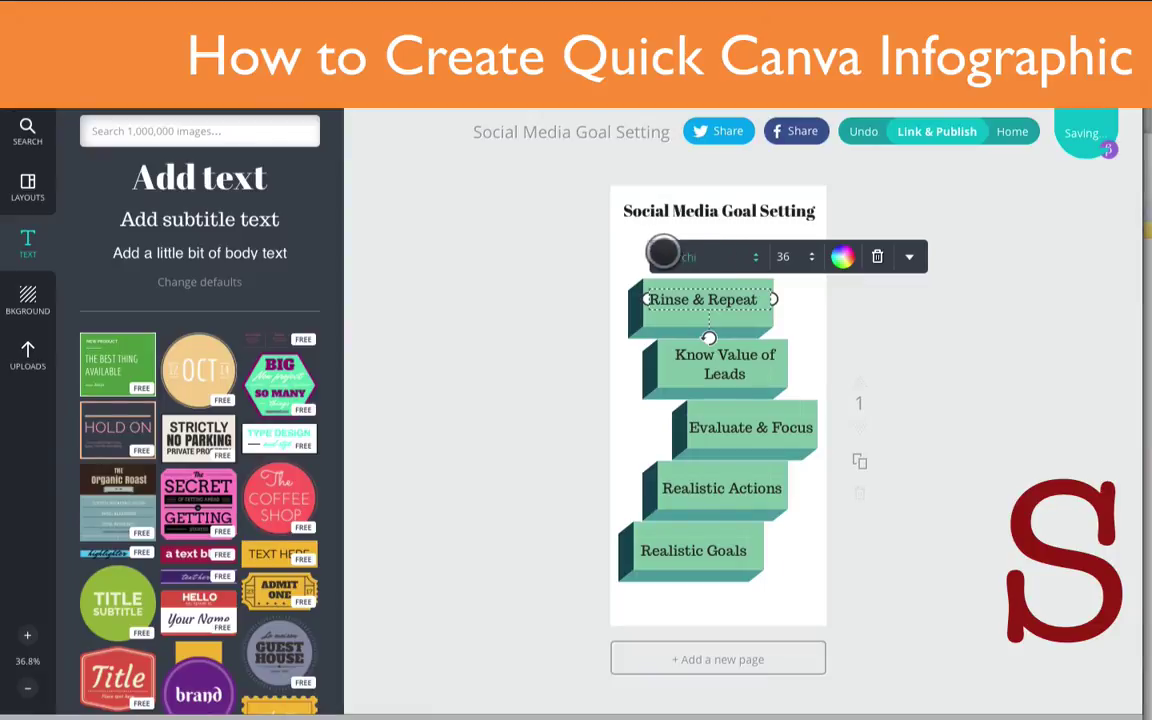
pyautogui.click(755, 259)
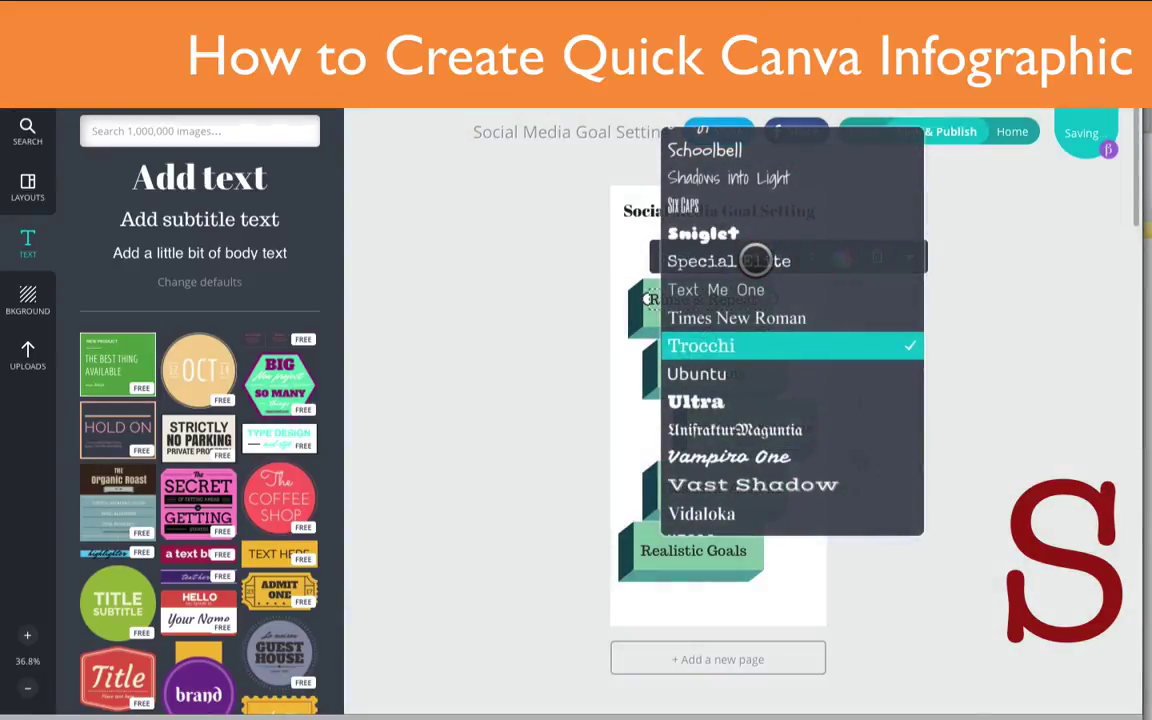
pyautogui.click(517, 357)
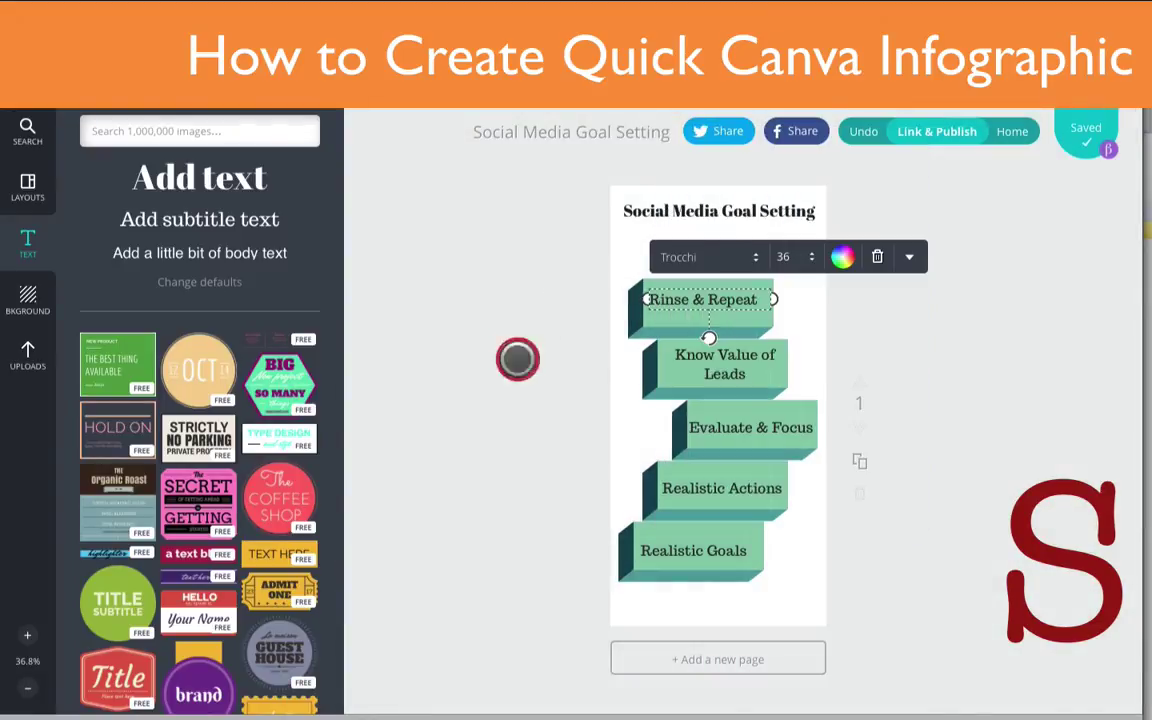
pyautogui.click(541, 448)
# - Select all five bars with their labels and nudge the whole stack slightly to the right
pyautogui.moveTo(624, 271); pyautogui.dragTo(801, 583)
pyautogui.press('Right')
pyautogui.press('Right')
pyautogui.press('Right')
pyautogui.press('Right')
pyautogui.press('Right')
pyautogui.press('Right')
pyautogui.press('Right')
pyautogui.press('Right')
pyautogui.press('Right')
pyautogui.press('Right')
pyautogui.press('Right')
pyautogui.press('Right')
pyautogui.press('Right')
pyautogui.press('Right')
pyautogui.press('Right')
pyautogui.press('Right')
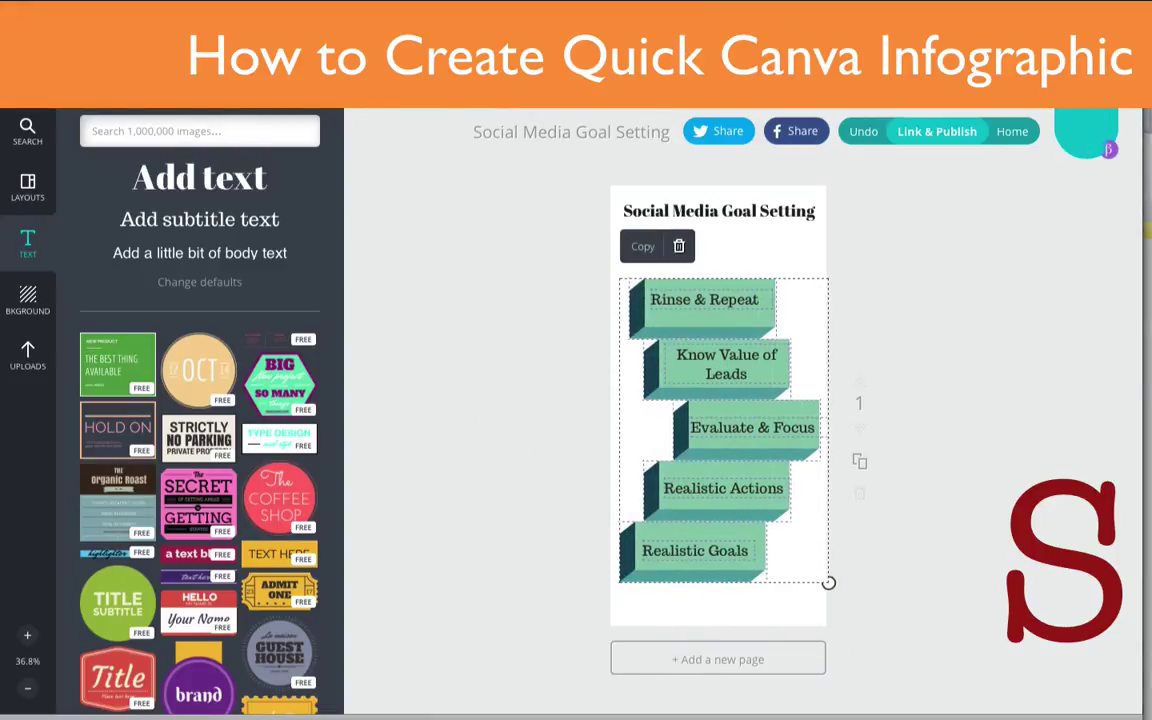
pyautogui.moveTo(833, 582); pyautogui.dragTo(834, 582)
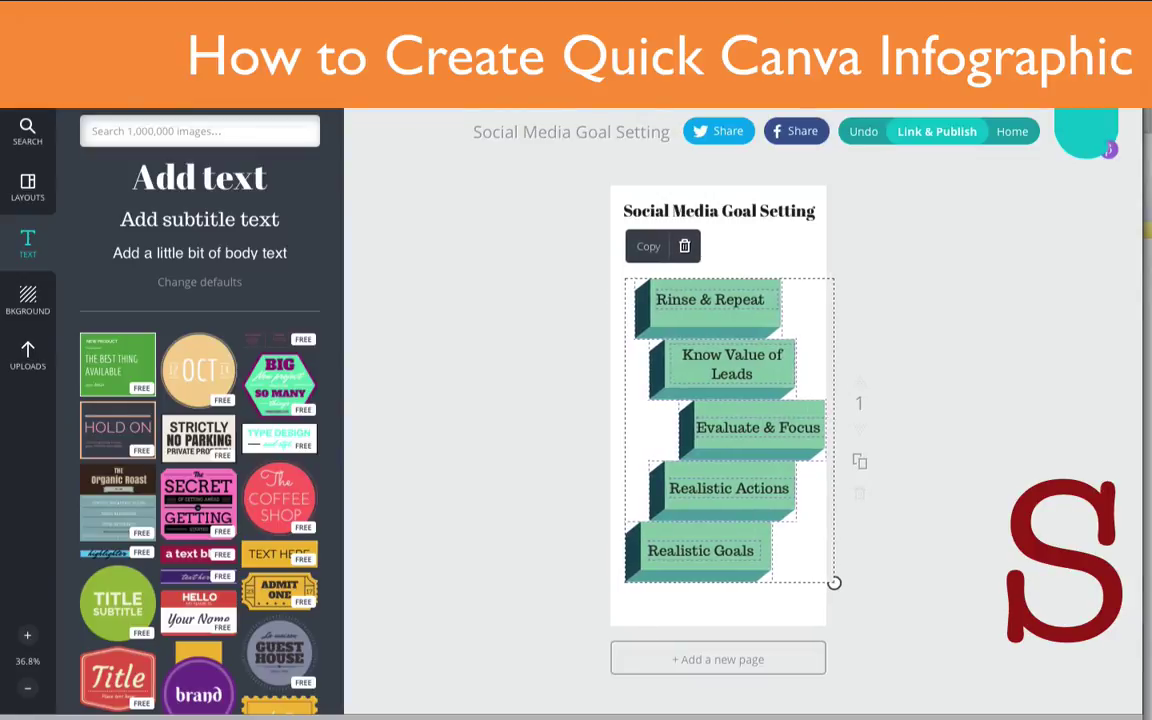
pyautogui.click(486, 478)
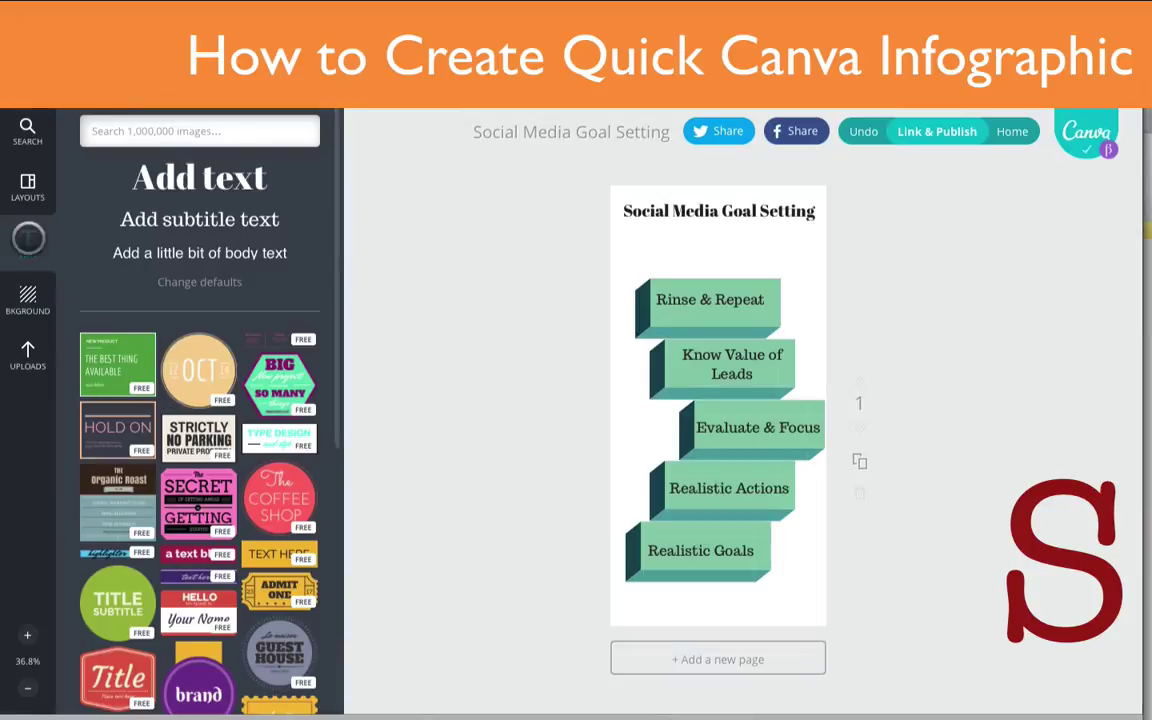
# - Look through the background colours and patterns, and give the page a grey gradient background
pyautogui.click(31, 300)
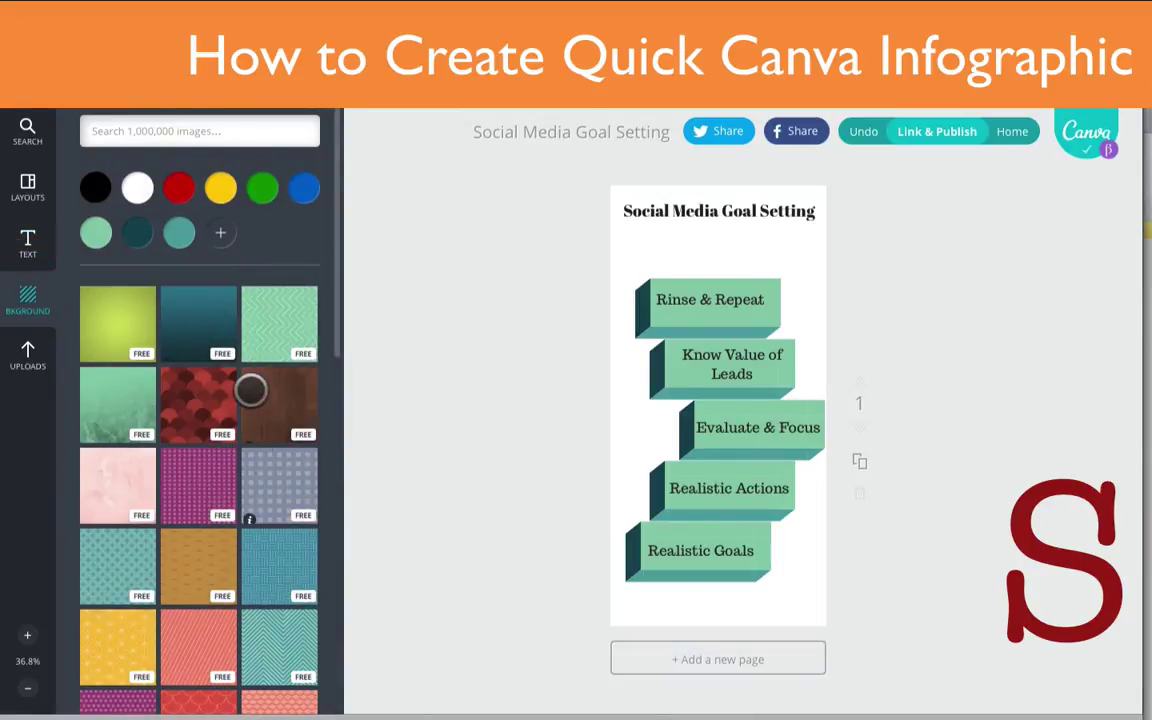
pyautogui.scroll(-6, 250, 389)
pyautogui.scroll(-2, 250, 389)
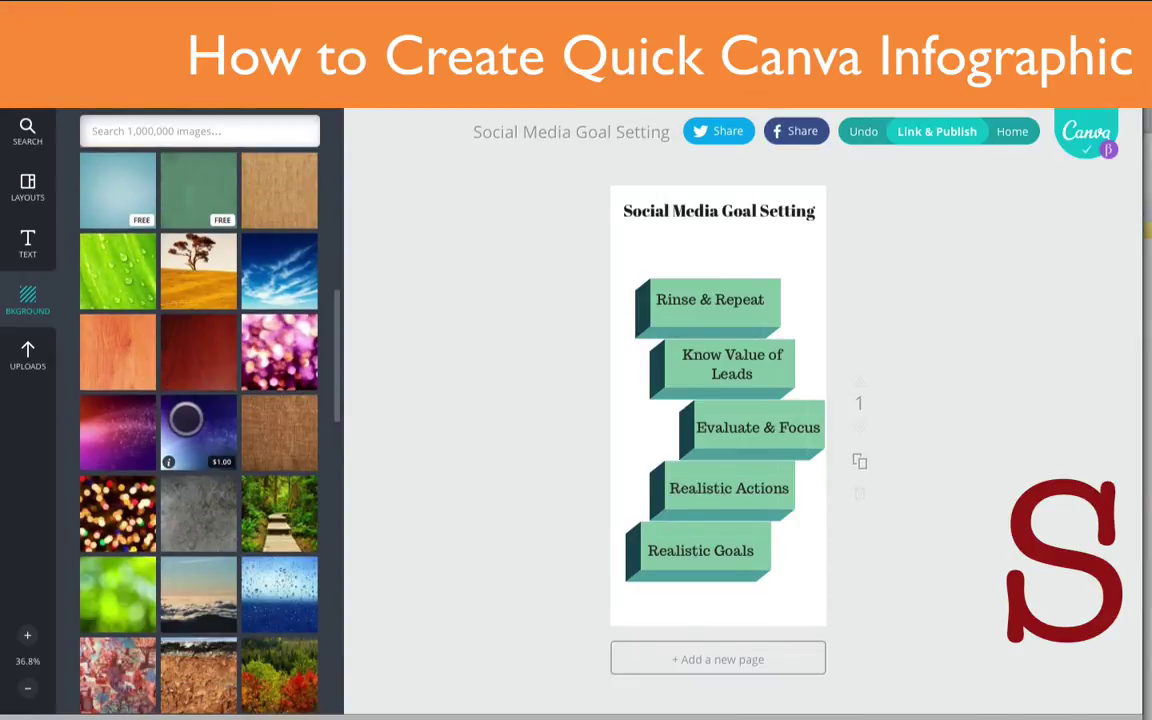
pyautogui.scroll(5, 186, 418)
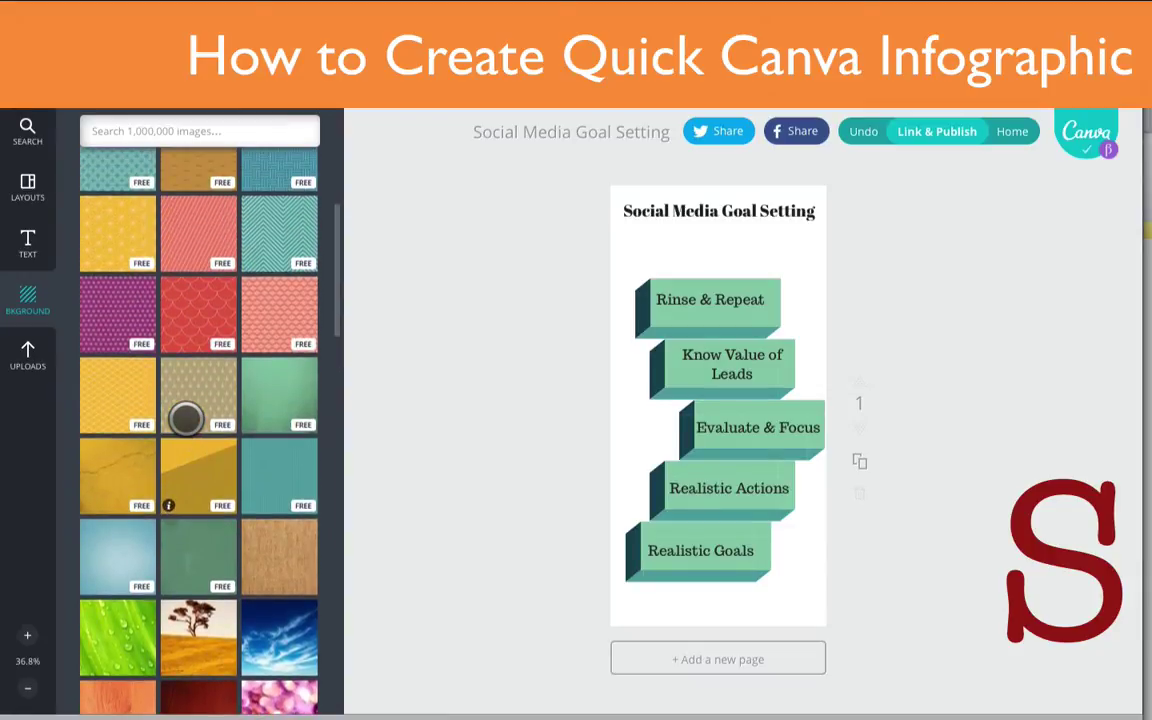
pyautogui.scroll(3, 186, 418)
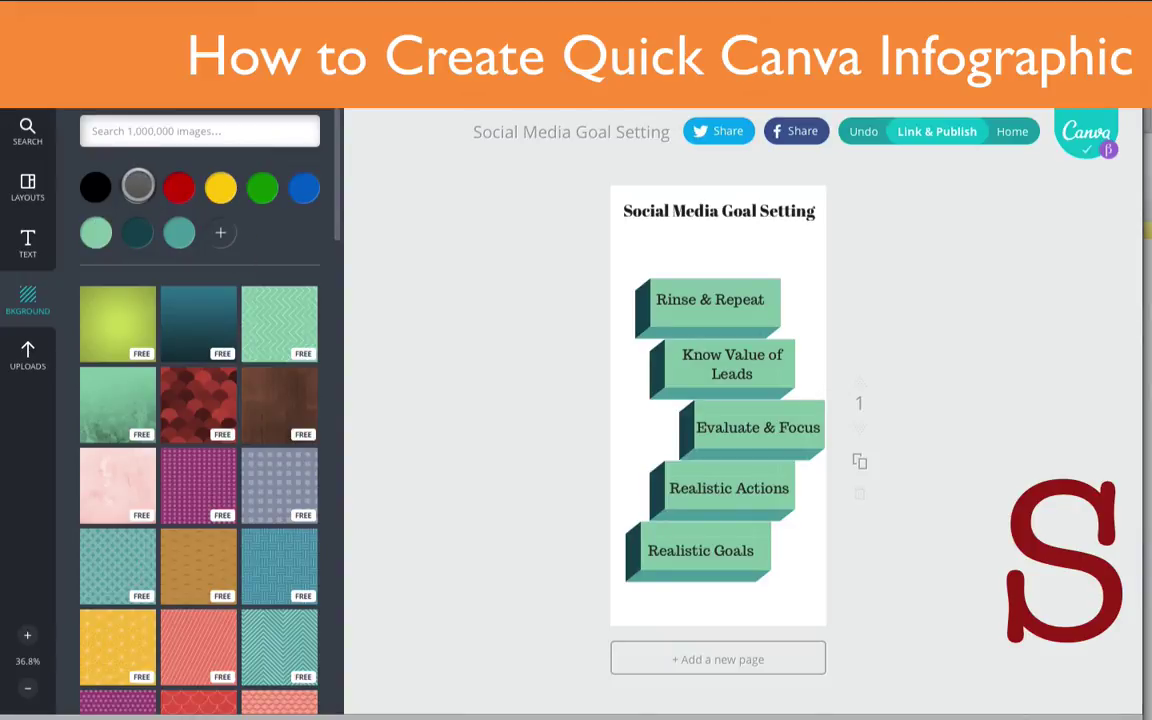
pyautogui.click(138, 186)
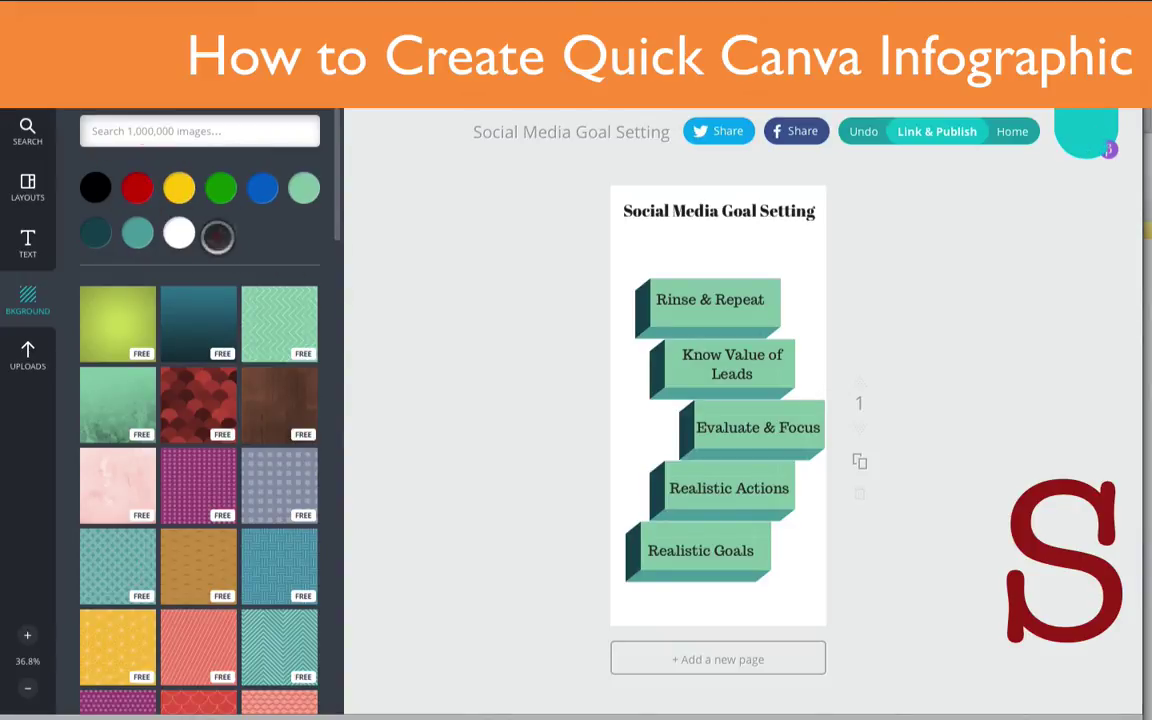
pyautogui.click(217, 236)
pyautogui.moveTo(301, 321)
pyautogui.mouseDown()
pyautogui.moveTo(368, 373)
pyautogui.moveTo(309, 329)
pyautogui.mouseUp()
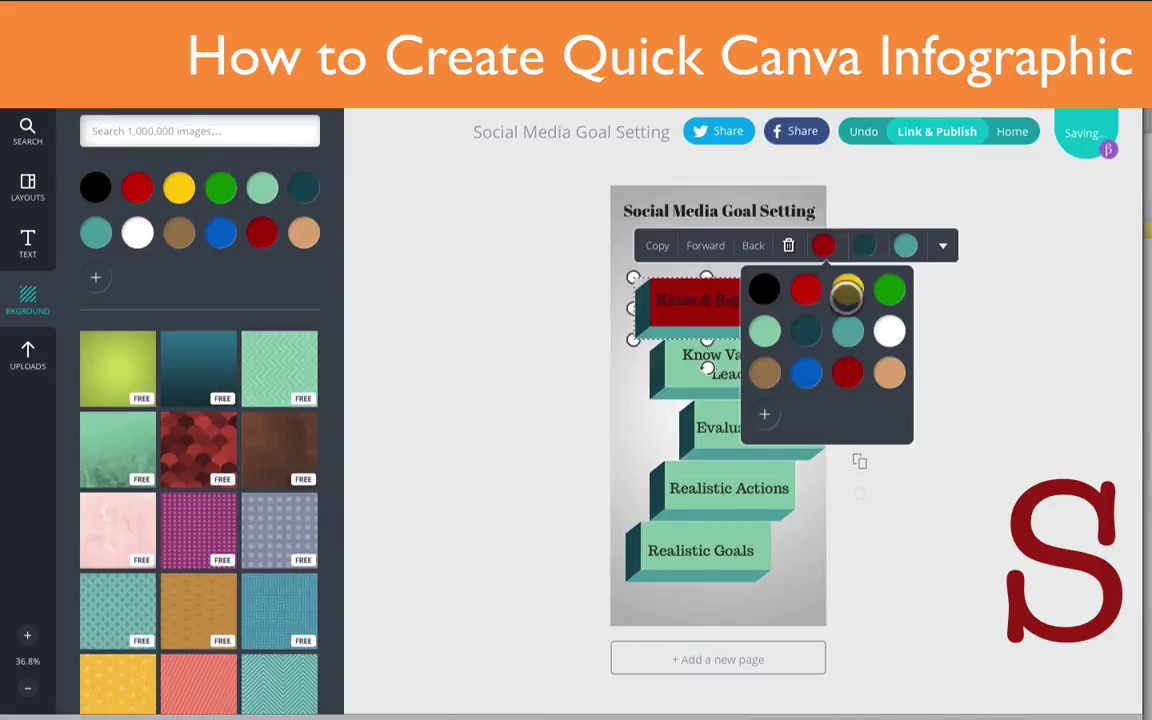
# - Recolour the "Rinse & Repeat" bar with a white front and black sides, and shift the heading slightly down and left
pyautogui.click(761, 414)
pyautogui.moveTo(846, 486); pyautogui.dragTo(838, 478)
pyautogui.click(712, 329)
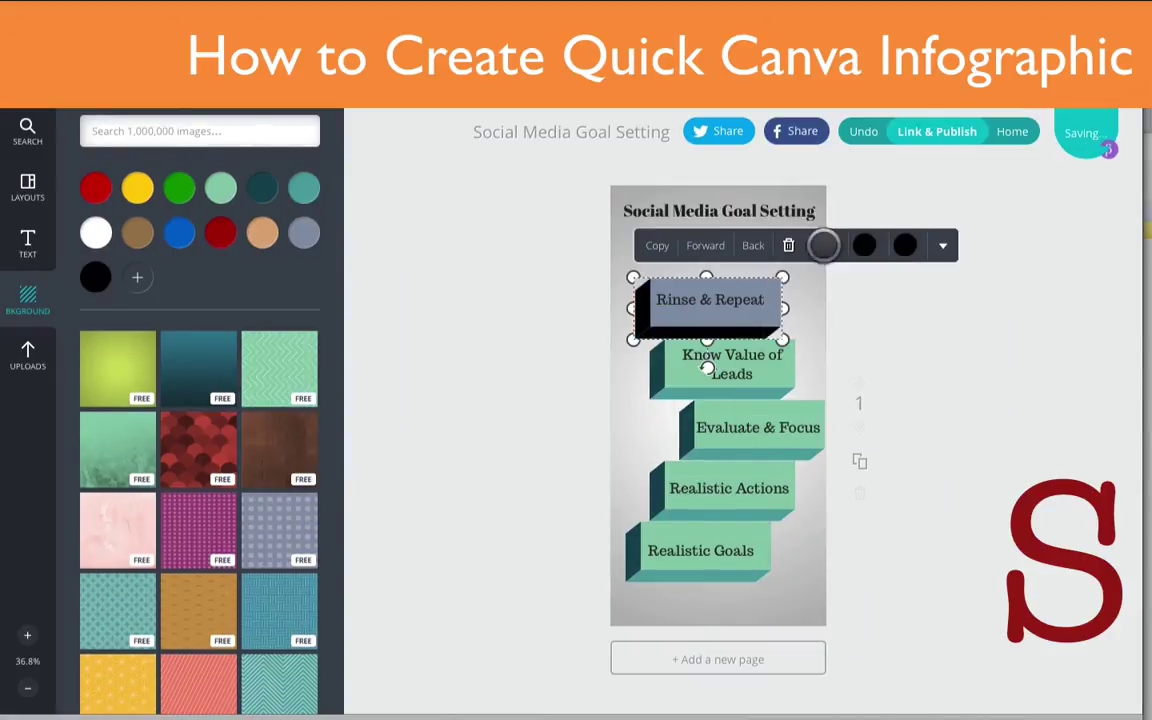
pyautogui.click(824, 245)
pyautogui.click(842, 339)
pyautogui.click(766, 262)
pyautogui.moveTo(708, 219); pyautogui.dragTo(702, 225)
# - Make the "Know Value of Leads" text white and its bar dark red with black sides
pyautogui.click(716, 372)
pyautogui.click(862, 308)
pyautogui.click(663, 388)
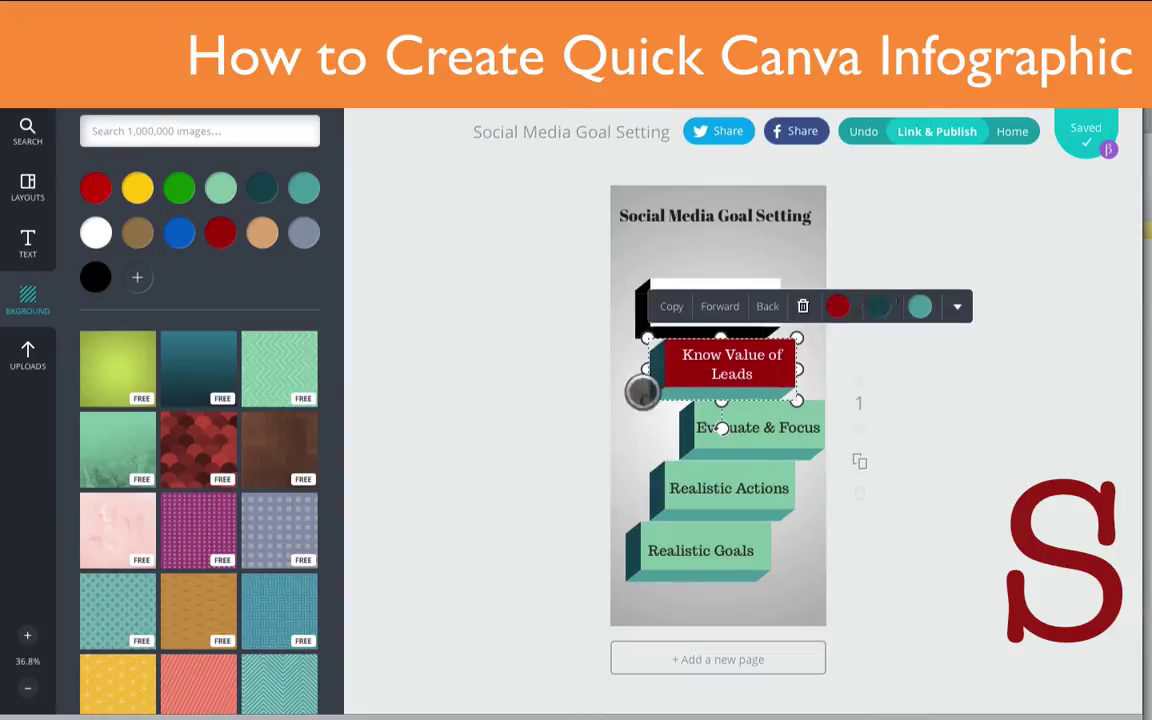
# - Make the "Evaluate & Focus" text dark red and its bar yellow with black sides
pyautogui.click(748, 429)
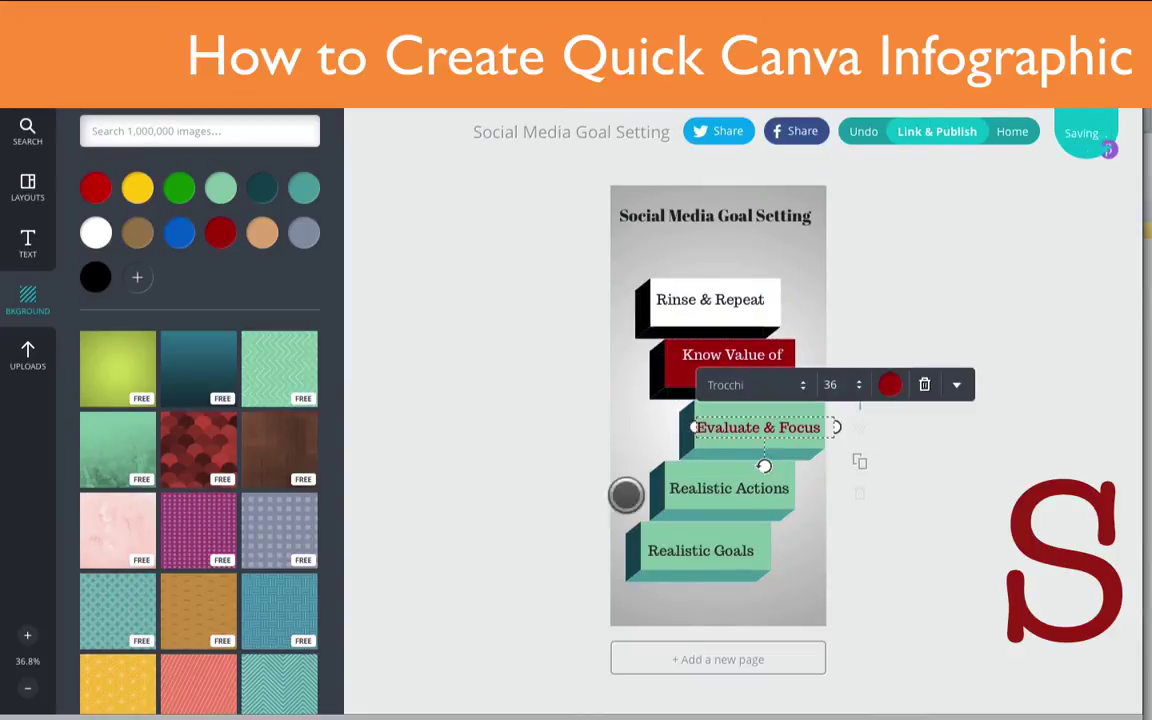
pyautogui.click(681, 438)
pyautogui.click(869, 367)
pyautogui.click(808, 273)
pyautogui.click(852, 184)
pyautogui.click(908, 367)
pyautogui.click(940, 273)
# - Make the "Realistic Actions" text yellow and its bar green with black sides
pyautogui.click(729, 488)
pyautogui.click(660, 496)
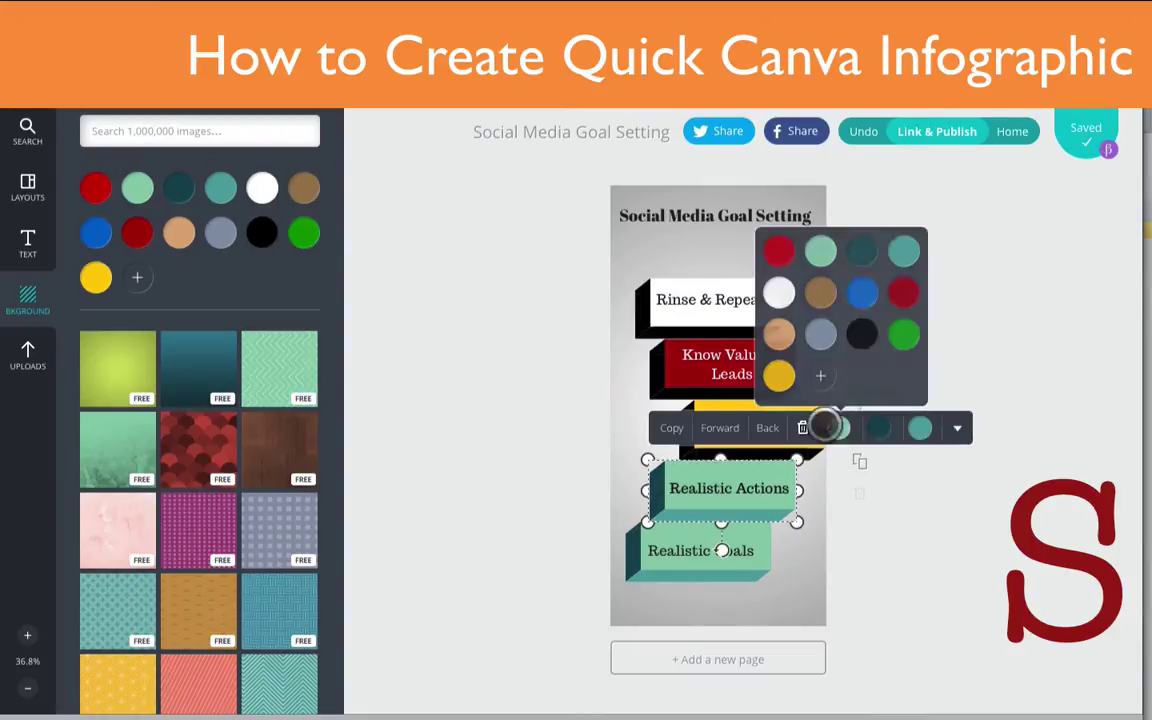
pyautogui.click(838, 429)
pyautogui.click(902, 334)
pyautogui.click(879, 428)
pyautogui.click(900, 334)
pyautogui.click(920, 428)
pyautogui.click(941, 334)
pyautogui.click(730, 496)
# - Recolour the "Realistic Goals" bar blue with black sides, and move the whole labelled stack up the page
pyautogui.click(711, 544)
pyautogui.moveTo(592, 262); pyautogui.dragTo(838, 600)
pyautogui.moveTo(750, 572)
pyautogui.mouseDown()
pyautogui.moveTo(735, 553)
pyautogui.moveTo(741, 569)
pyautogui.mouseUp()
pyautogui.click(589, 599)
# - Add body text reading "SmartOfficeHelp.com", enlarge it and place it along the lower edge of the page
pyautogui.click(27, 243)
pyautogui.moveTo(199, 253); pyautogui.dragTo(822, 593)
pyautogui.click(712, 596)
pyautogui.write('SmartOfficeHelp.com')
pyautogui.click(830, 548)
pyautogui.click(840, 586)
pyautogui.moveTo(645, 597); pyautogui.dragTo(645, 614)
pyautogui.click(455, 471)
# - Search for "pointing finger", and place the yellow four-pointed star from the Shapes category beside the blue bar
pyautogui.scroll(-10, 188, 368)
pyautogui.click(199, 131)
pyautogui.write('pointing finger')
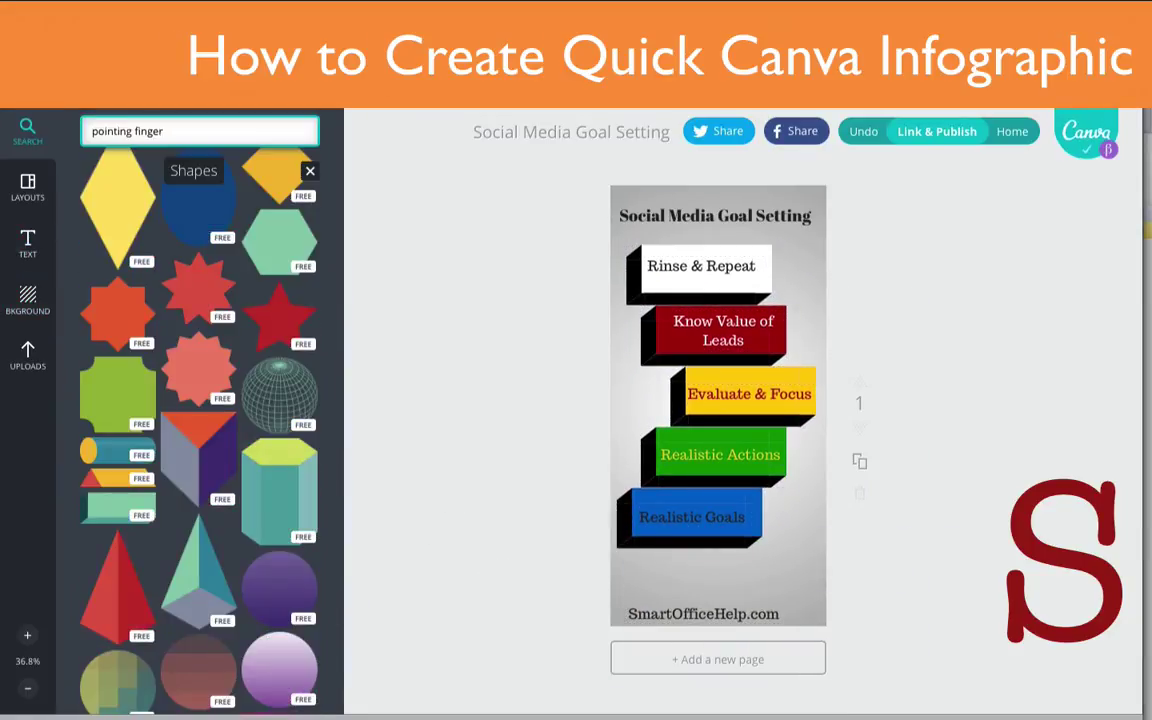
pyautogui.press('Return')
pyautogui.moveTo(198, 618); pyautogui.dragTo(771, 553)
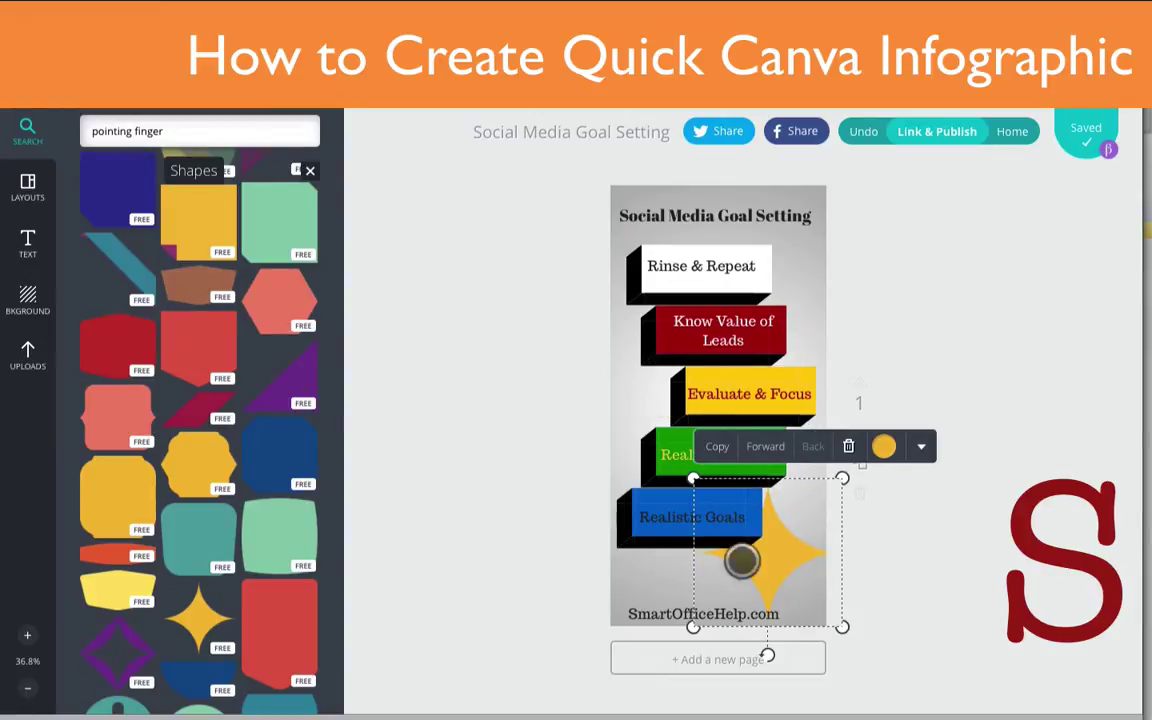
# - Add body text reading "Start Here" and place it on the yellow star
pyautogui.click(30, 243)
pyautogui.click(199, 253)
pyautogui.moveTo(718, 410); pyautogui.dragTo(789, 553)
pyautogui.write('Start Here')
pyautogui.click(734, 605)
# - Recolour the "Social Media Goal Setting" heading dark red
pyautogui.click(620, 206)
pyautogui.click(806, 172)
pyautogui.click(702, 211)
# - Add the round number badge, change its number to 5, make its circle dark red and place it by the heading
pyautogui.scroll(-10, 199, 420)
pyautogui.click(117, 305)
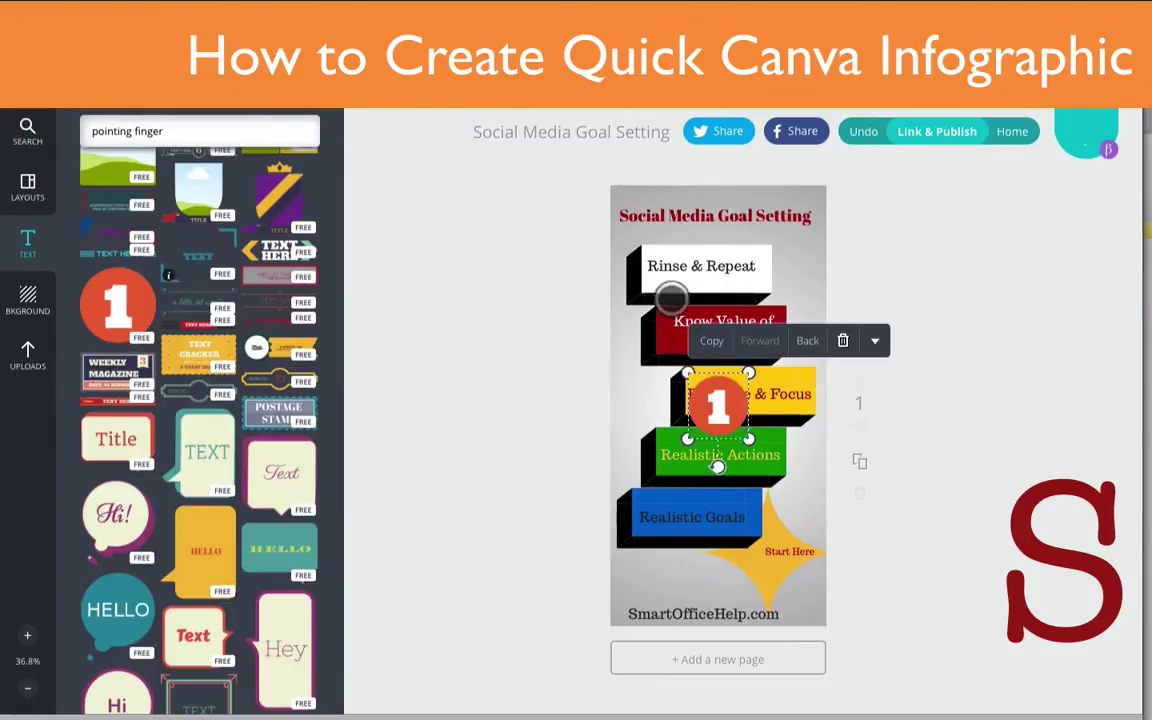
pyautogui.doubleClick(718, 407)
pyautogui.write('5')
pyautogui.click(879, 303)
pyautogui.click(900, 167)
pyautogui.moveTo(699, 437); pyautogui.dragTo(634, 260)
# - Move the yellow star down, and shift the labelled bars with "Start Here" lower to make room for the heading
pyautogui.moveTo(802, 589); pyautogui.dragTo(805, 620)
pyautogui.moveTo(585, 570); pyautogui.dragTo(800, 268)
pyautogui.moveTo(759, 347); pyautogui.dragTo(764, 372)
# - Place the 5 badge in the page's upper-left corner and narrow the heading to two lines beside it
pyautogui.moveTo(648, 231); pyautogui.dragTo(642, 220)
pyautogui.moveTo(740, 229); pyautogui.dragTo(746, 278)
pyautogui.moveTo(828, 265); pyautogui.dragTo(760, 265)
pyautogui.moveTo(740, 292); pyautogui.dragTo(796, 236)
pyautogui.click(503, 327)
# - Add a large white letter "S" as heading text and place it between the 5 badge and the heading
pyautogui.scroll(10, 255, 258)
pyautogui.click(185, 172)
pyautogui.scroll(-5, 1123, 294)
pyautogui.scroll(5, 1123, 294)
pyautogui.click(815, 363)
pyautogui.moveTo(700, 440); pyautogui.dragTo(659, 250)
pyautogui.click(855, 165)
# - Align the heading with the large S, remove its initial letters and extend its wording with "Steps"
pyautogui.moveTo(735, 242); pyautogui.dragTo(744, 251)
pyautogui.click(744, 250)
pyautogui.click(754, 240)
pyautogui.press('BackSpace')
pyautogui.press('BackSpace')
pyautogui.press('BackSpace')
pyautogui.press('BackSpace')
pyautogui.press('BackSpace')
pyautogui.press('BackSpace')
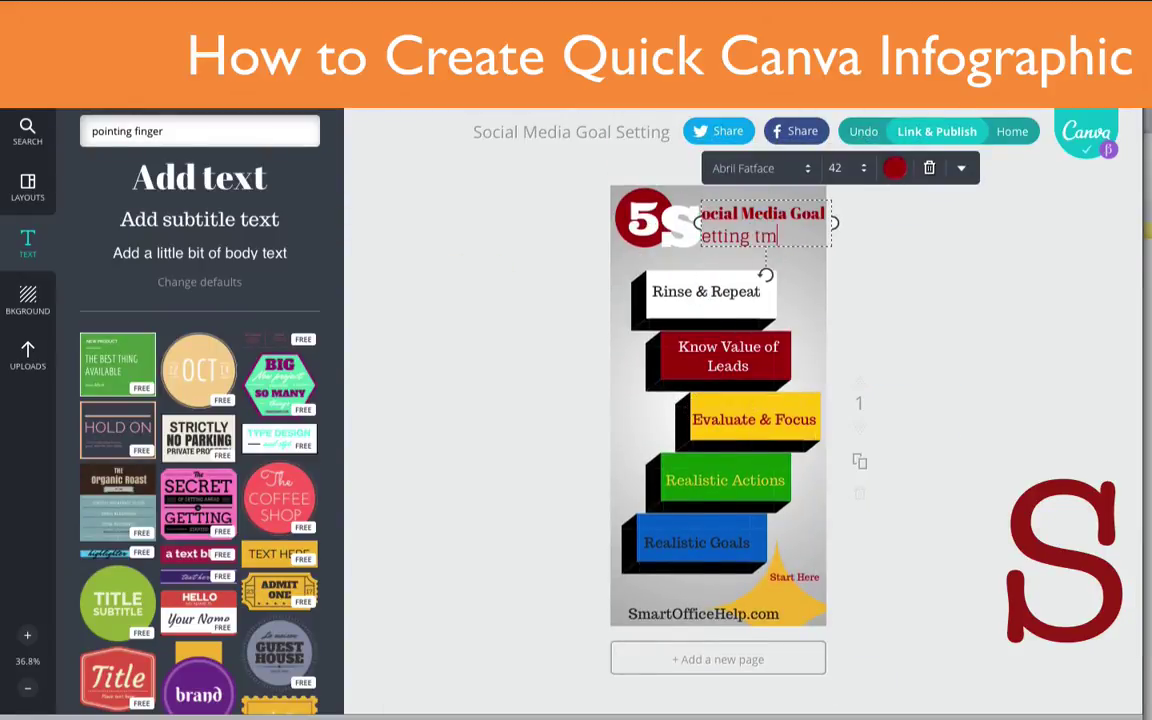
# - Change the heading to a small-caps font, and recolour the heading and the large S blue
pyautogui.click(790, 168)
pyautogui.click(771, 265)
pyautogui.click(808, 166)
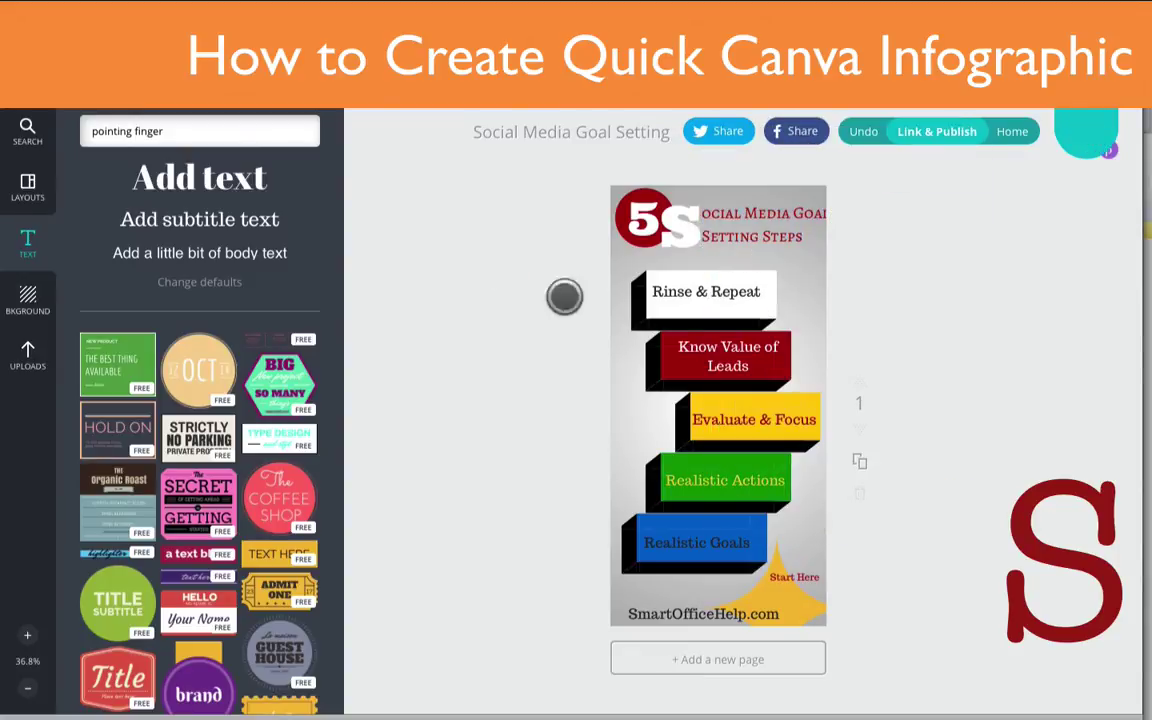
pyautogui.click(856, 159)
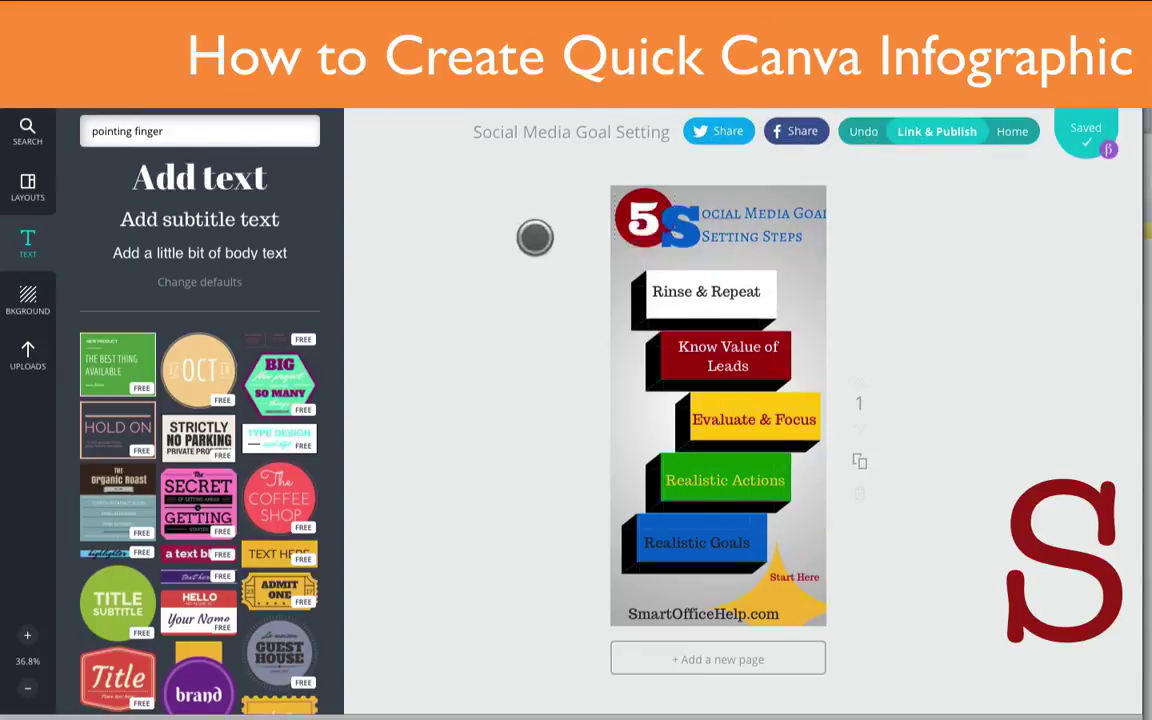
# - Move the large S and the heading text down and left so they fit below the 5 badge
pyautogui.click(669, 265)
pyautogui.moveTo(669, 266); pyautogui.dragTo(659, 279)
pyautogui.moveTo(730, 254); pyautogui.dragTo(720, 272)
pyautogui.click(705, 408)
# - Raise the yellow star behind "Start Here", and shift the labelled bar stack slightly down below the heading
pyautogui.moveTo(802, 587); pyautogui.dragTo(802, 559)
pyautogui.moveTo(853, 597); pyautogui.dragTo(612, 275)
pyautogui.moveTo(736, 356); pyautogui.dragTo(736, 368)
pyautogui.click(1072, 556)
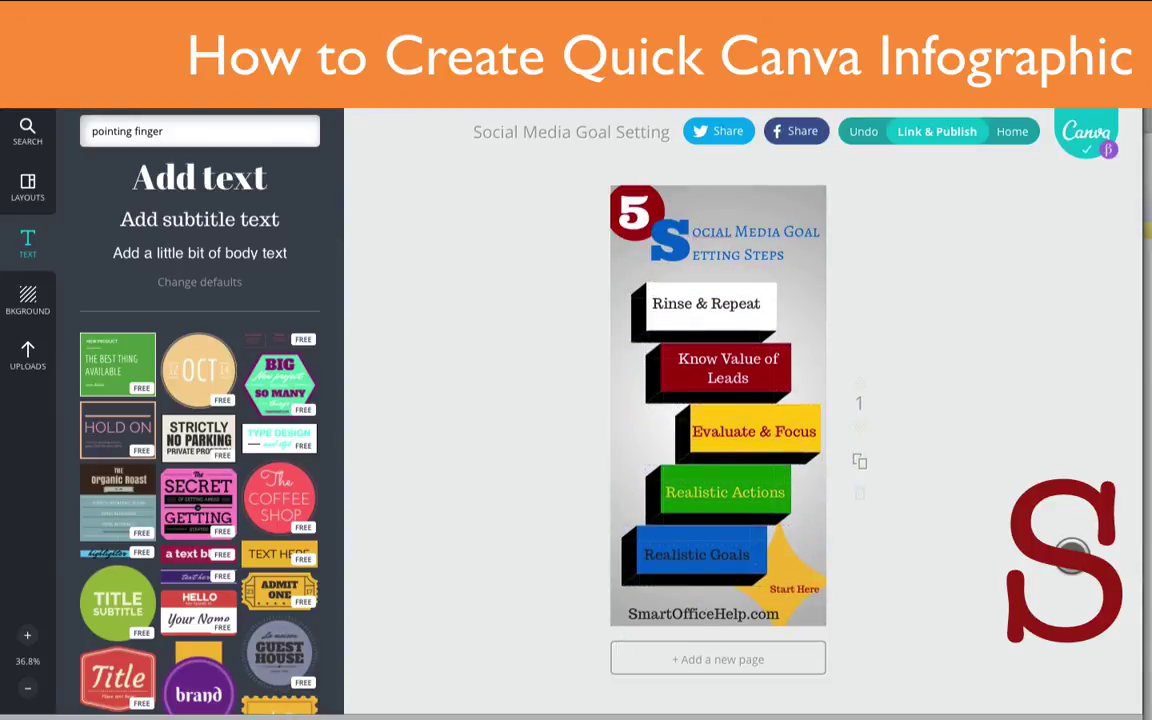
# - Shift the red 5 badge slightly up and left into the page corner, clear of the large S, and deselect it
pyautogui.moveTo(630, 234); pyautogui.dragTo(621, 230)
pyautogui.click(720, 312)
pyautogui.click(525, 309)
pyautogui.click(619, 231)
pyautogui.click(524, 280)
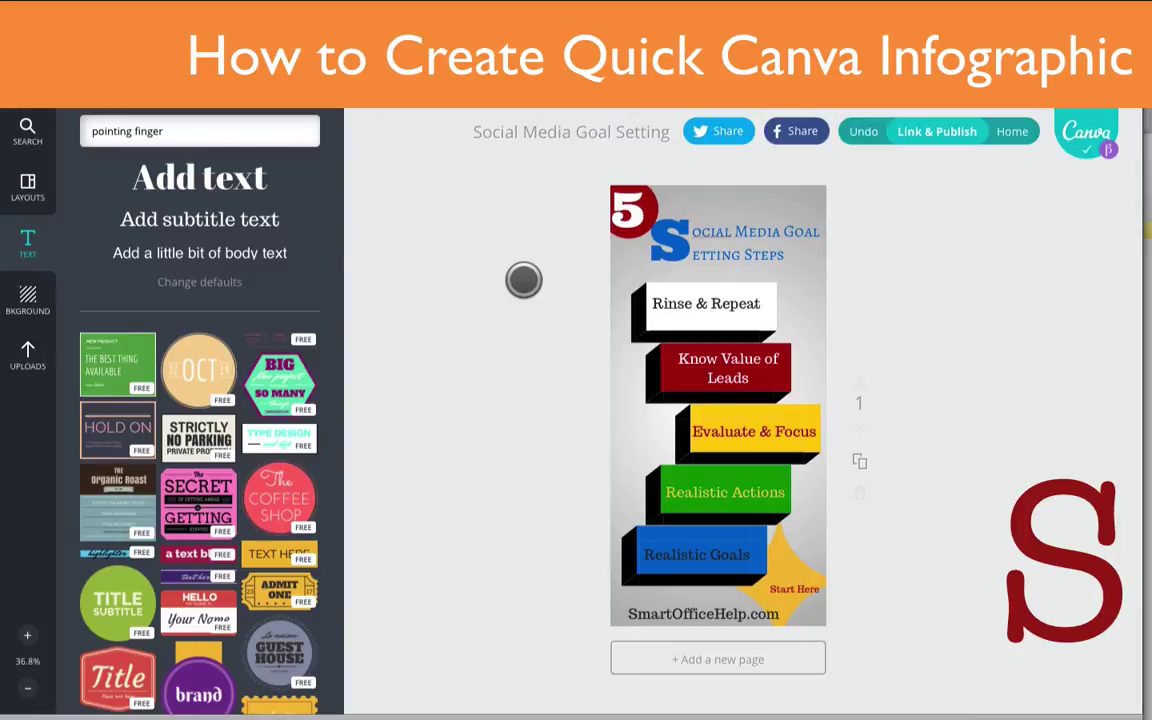